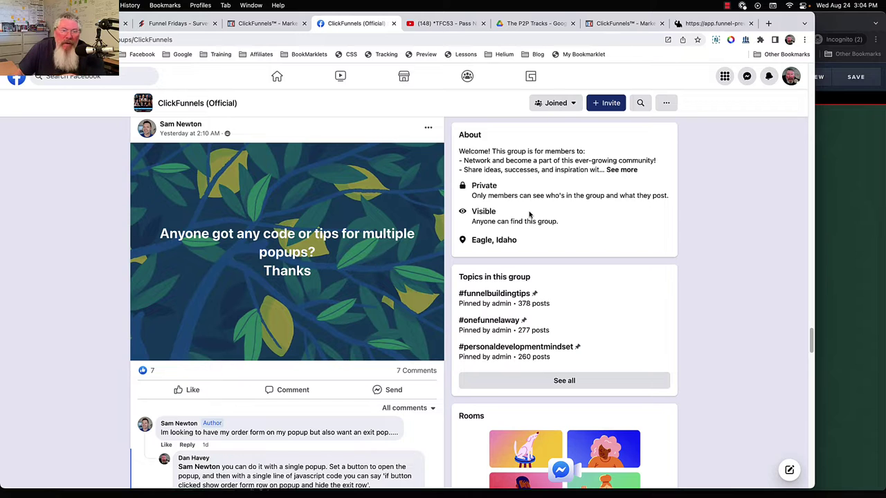
# Read the Facebook question about multiple popups, and examine the ClickPop code and publishing options of the 2 Popups funnel step in ClickFunnels.
pyautogui.scroll(-3, 305, 263)
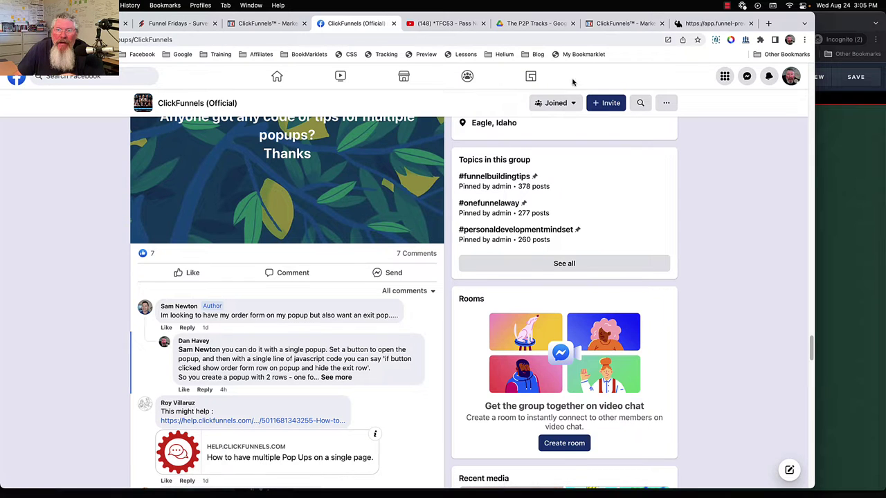
pyautogui.click(609, 27)
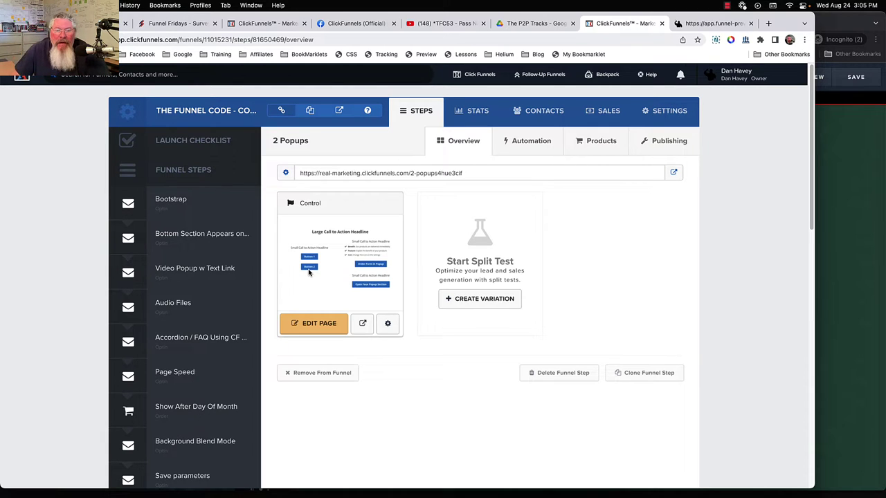
pyautogui.click(665, 145)
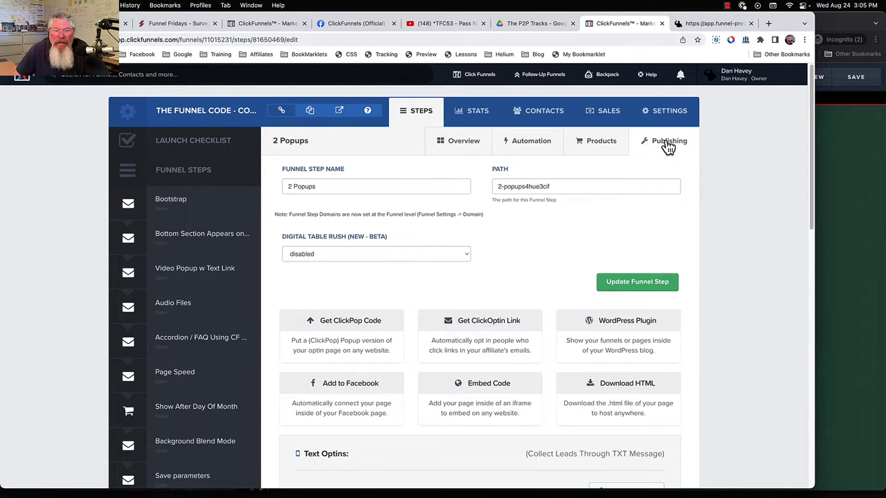
pyautogui.click(348, 324)
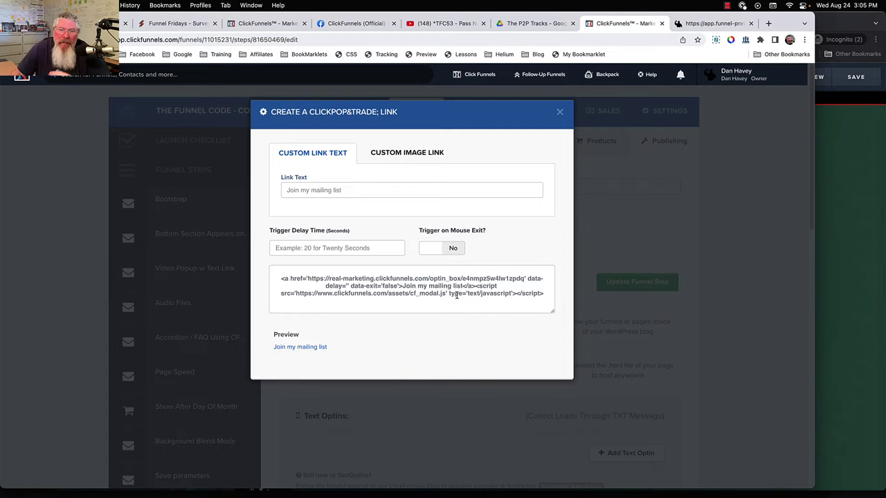
pyautogui.click(561, 113)
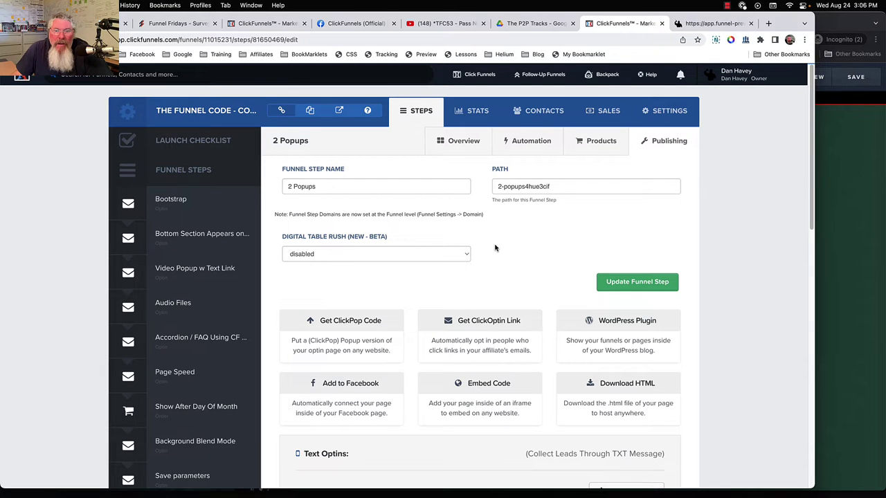
pyautogui.scroll(-2, 349, 256)
pyautogui.scroll(-3, 348, 254)
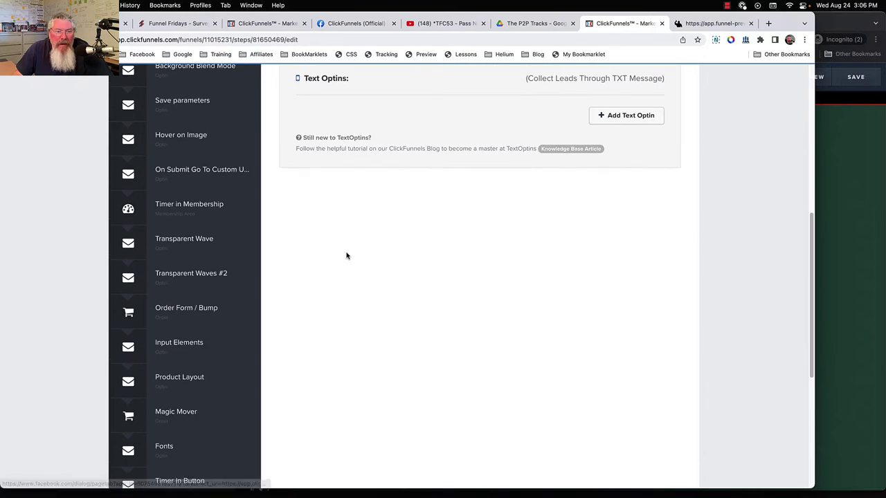
pyautogui.scroll(5, 360, 246)
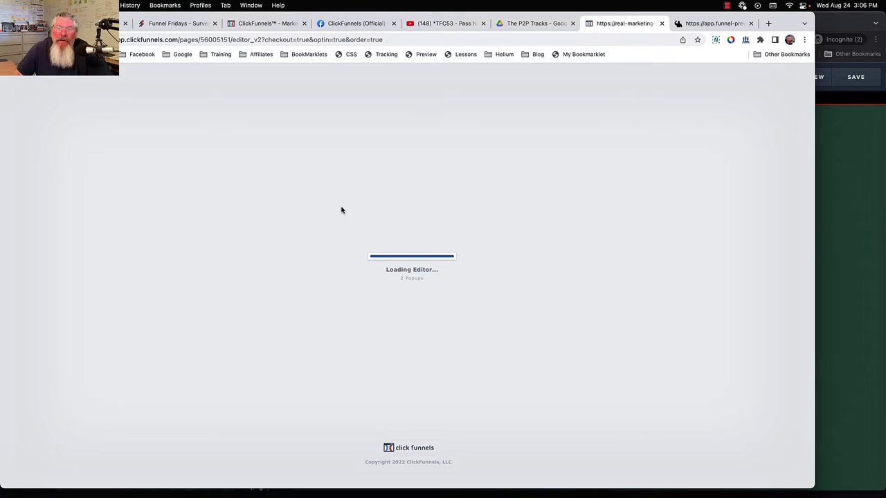
# Switch to the funnel page preview, trigger the exit popup and close it.
pyautogui.click(710, 27)
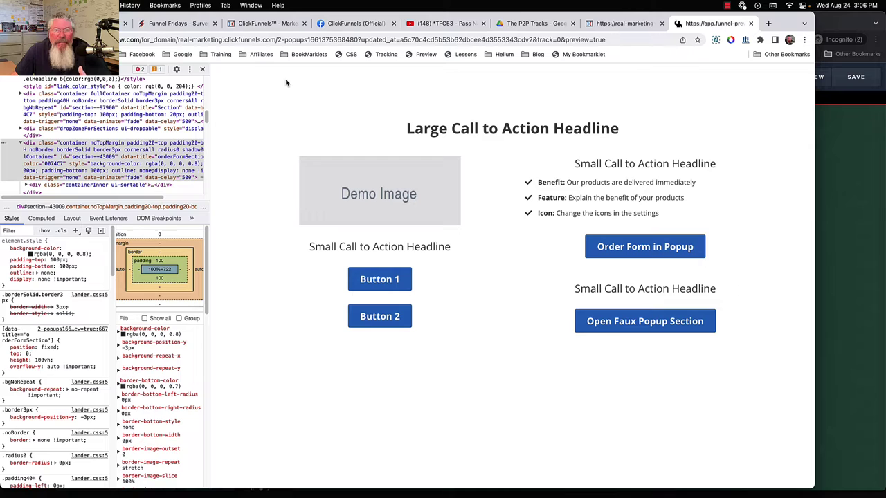
pyautogui.moveTo(413, 11)
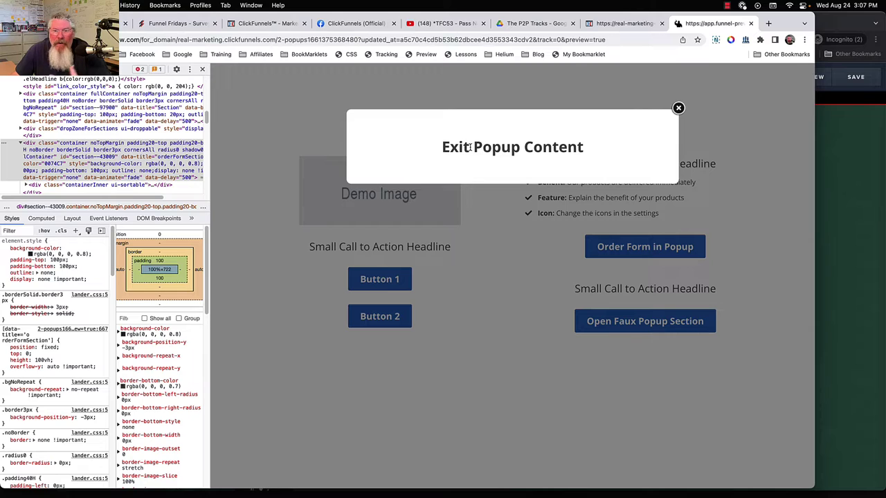
pyautogui.click(679, 109)
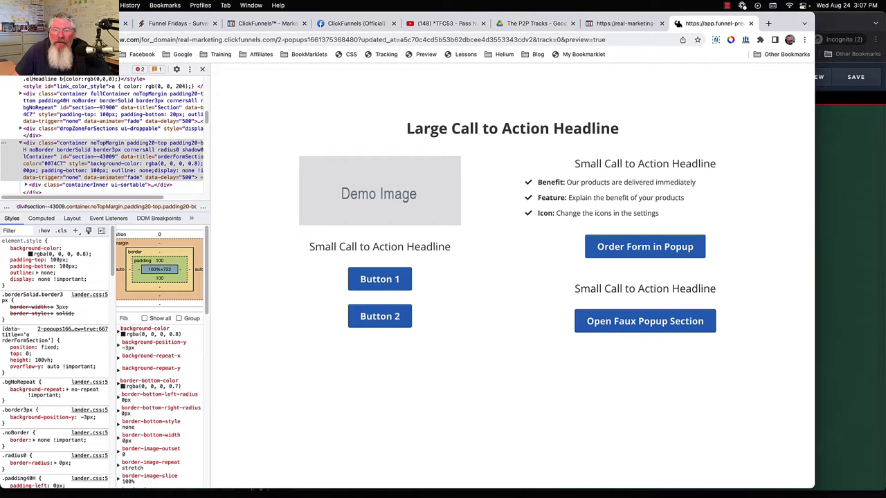
# Open the Order Form in Popup in the preview, review its shipping fields and close it.
pyautogui.click(622, 249)
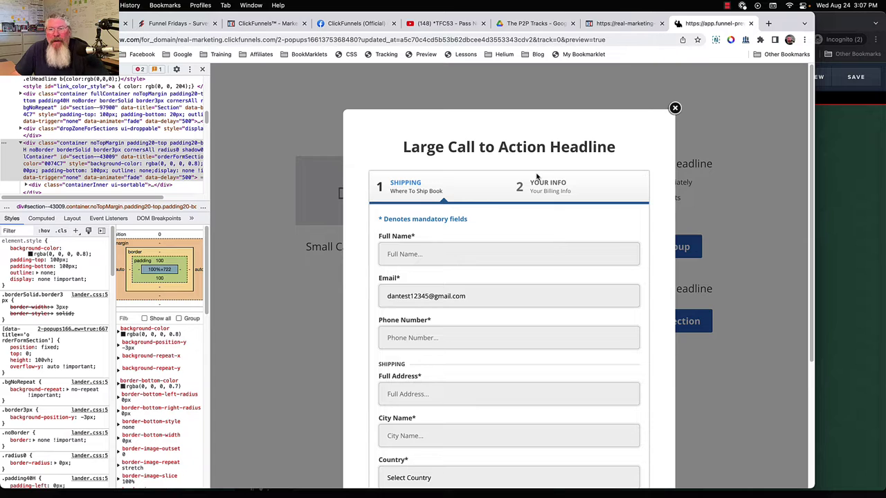
pyautogui.scroll(-5, 537, 177)
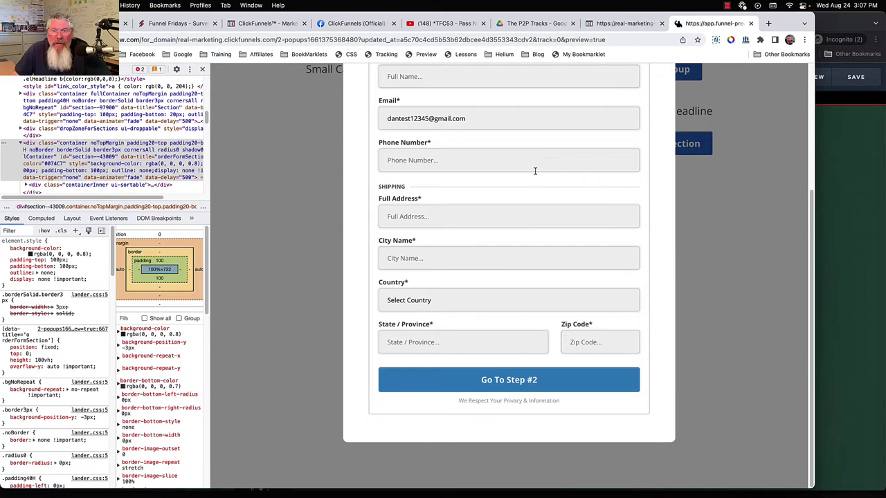
pyautogui.scroll(5, 534, 173)
pyautogui.click(675, 104)
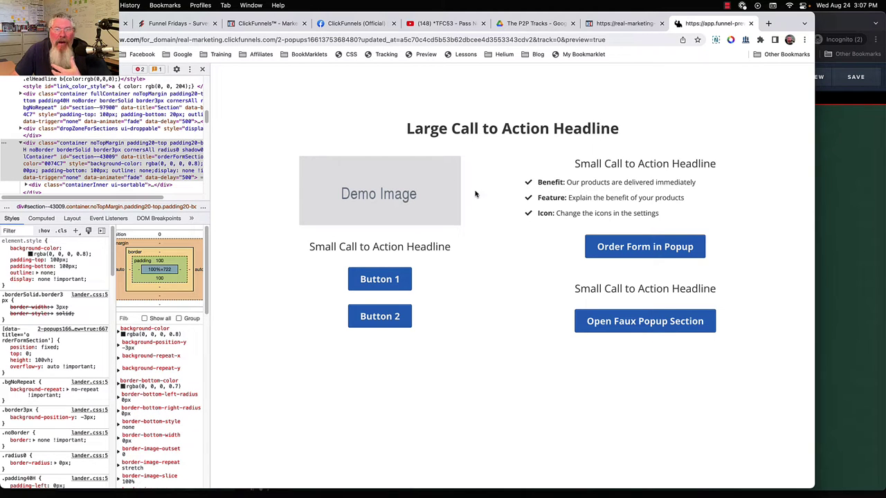
# Retest the order form popup twice, and trigger the exit-intent popup to compare its content, closing each one.
pyautogui.click(609, 247)
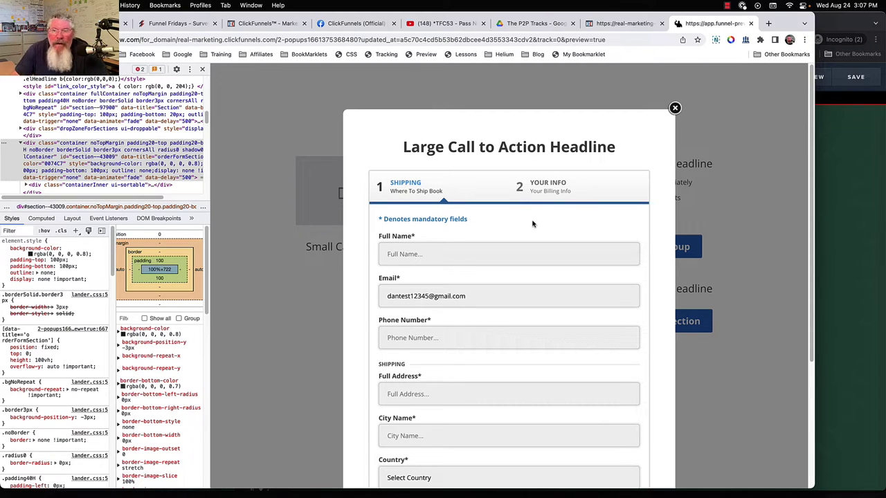
pyautogui.click(675, 109)
pyautogui.click(635, 245)
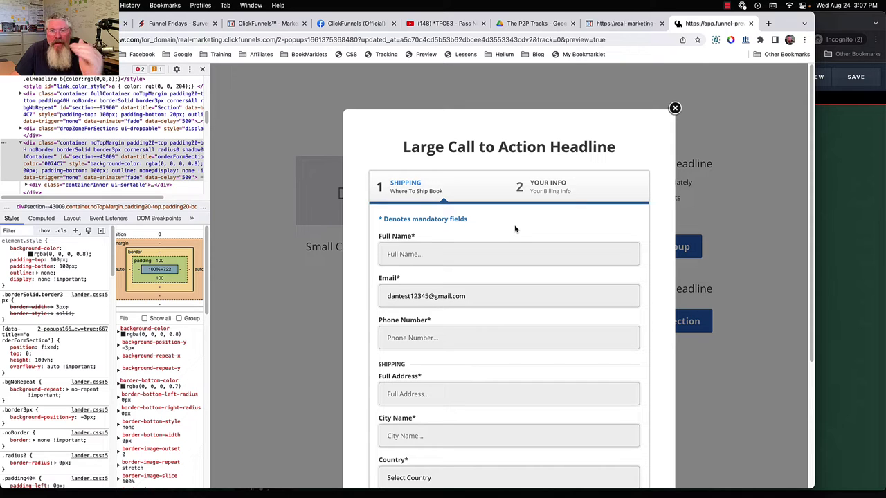
pyautogui.click(674, 109)
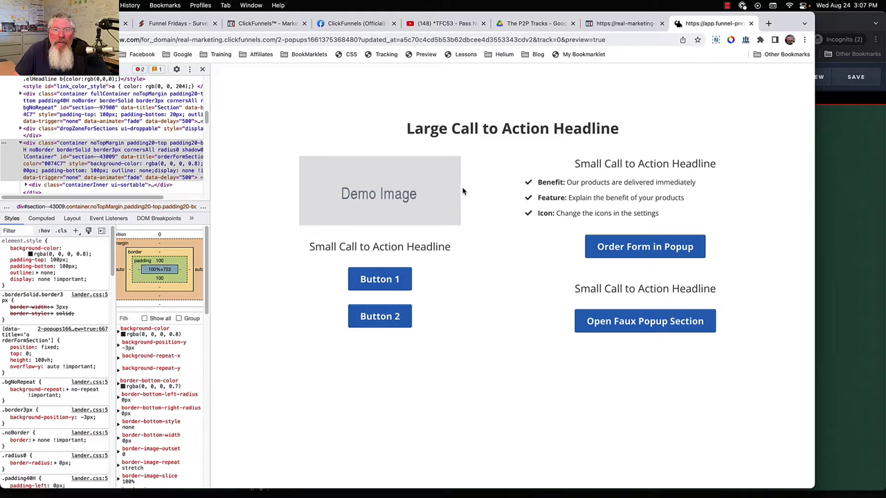
pyautogui.moveTo(482, 42)
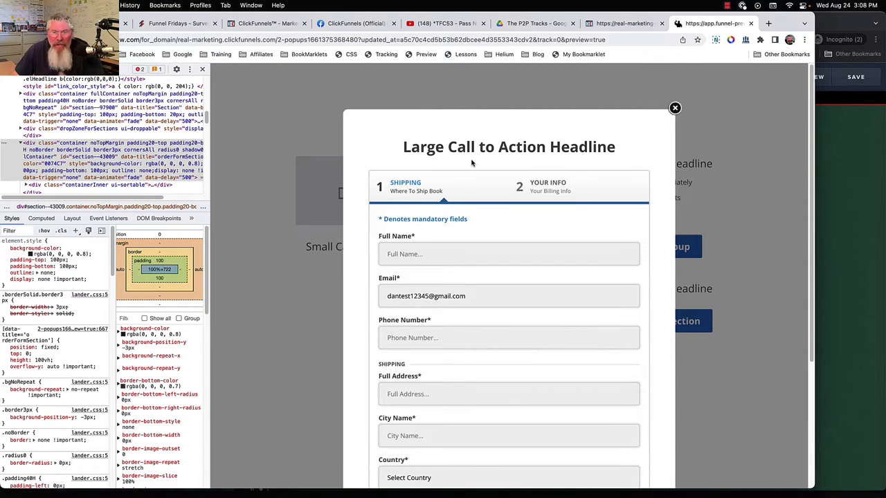
pyautogui.click(675, 111)
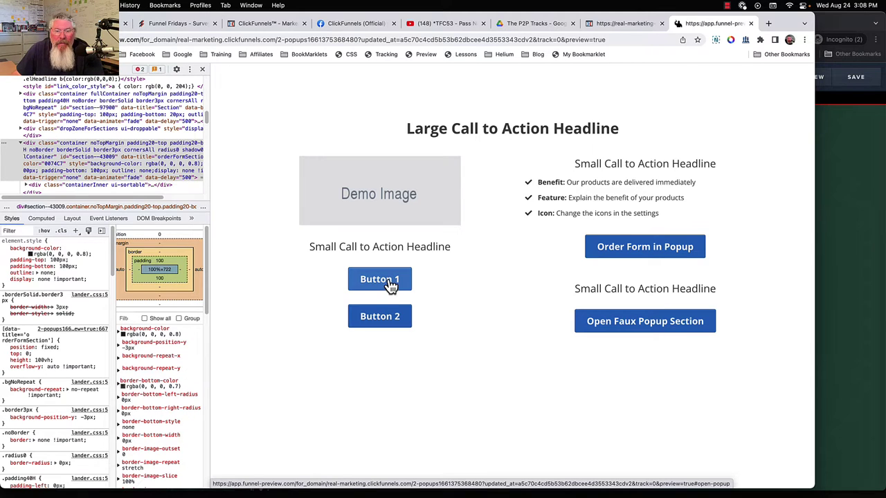
# Test the popup content opened by Button 1 and Button 2, closing the popup each time.
pyautogui.click(391, 286)
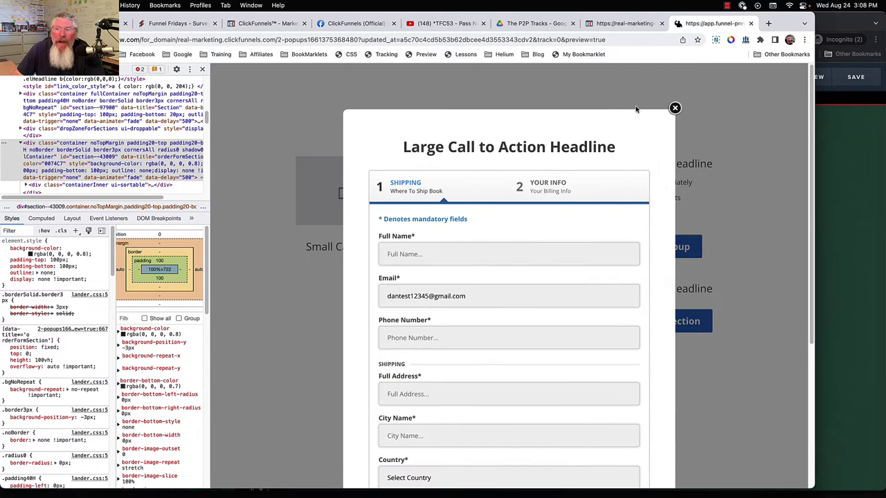
pyautogui.click(675, 109)
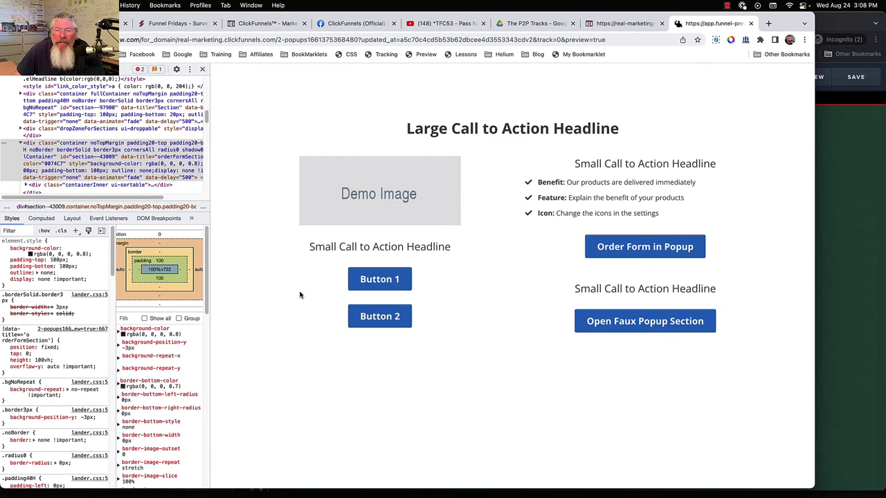
pyautogui.click(382, 281)
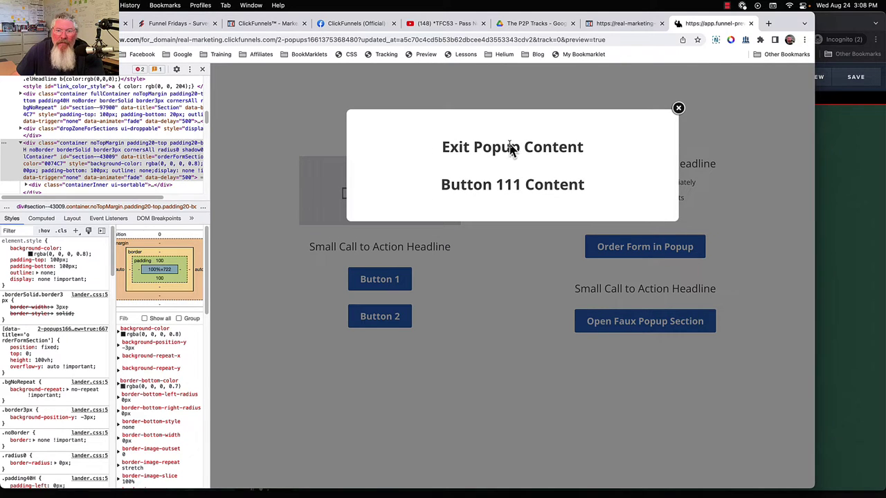
pyautogui.click(678, 108)
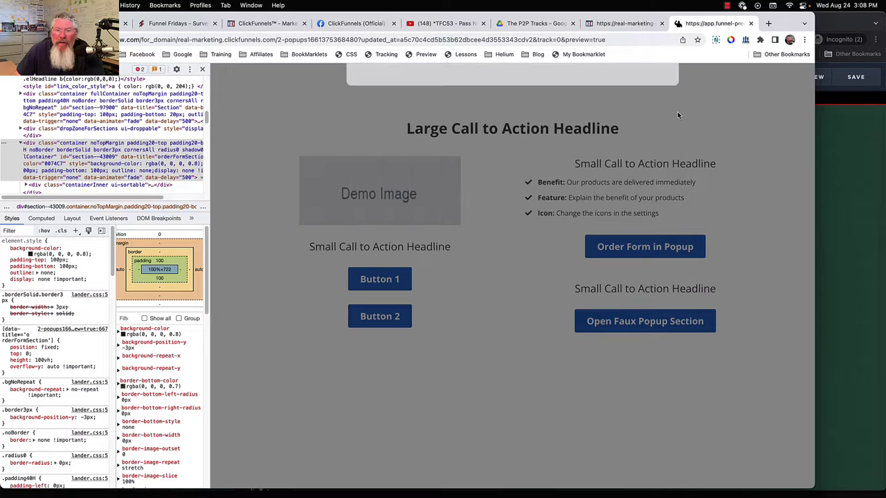
pyautogui.click(403, 319)
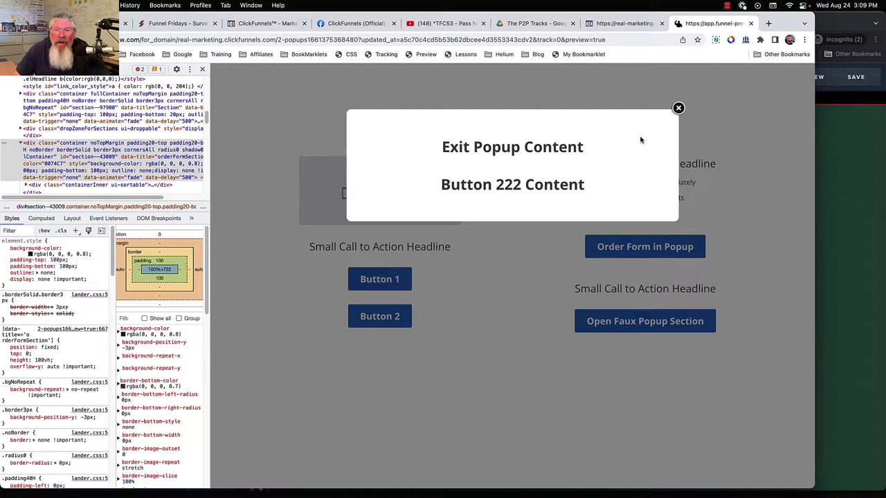
pyautogui.click(678, 110)
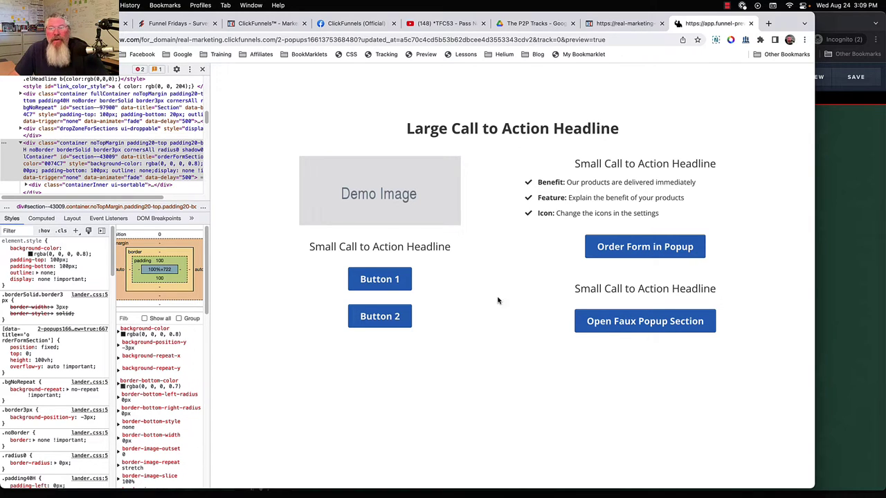
# Open the faux popup section, review its order form, close it and trigger the exit popup.
pyautogui.click(603, 331)
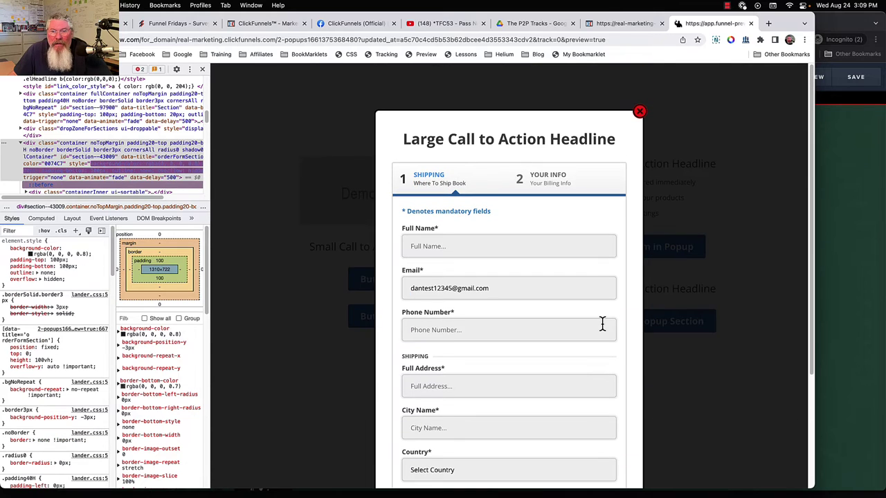
pyautogui.scroll(-3, 588, 344)
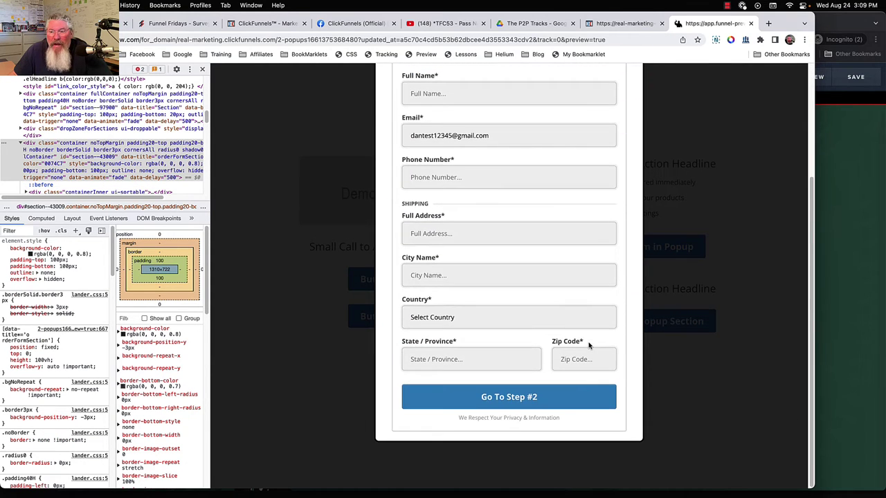
pyautogui.scroll(3, 589, 345)
pyautogui.scroll(-3, 589, 345)
pyautogui.scroll(3, 589, 345)
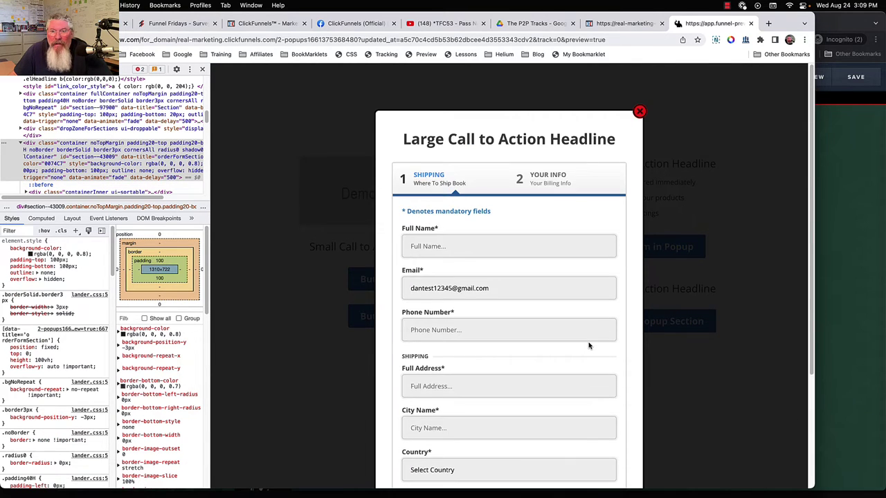
pyautogui.click(640, 113)
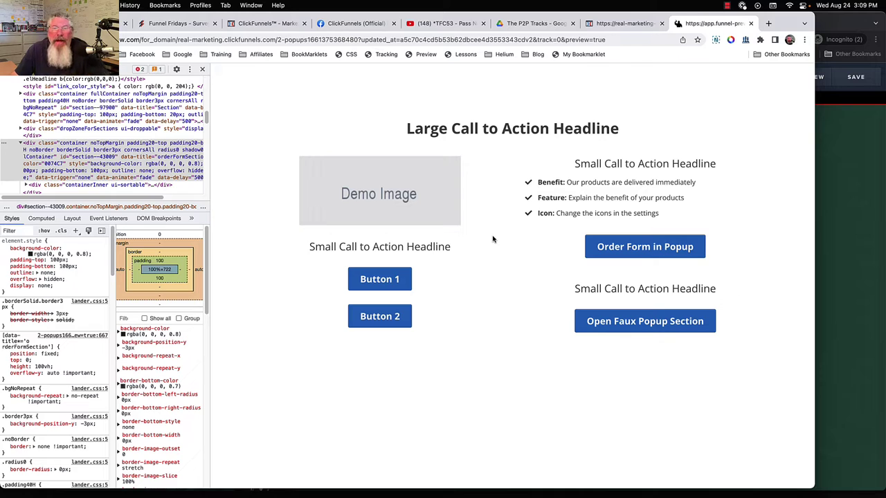
pyautogui.moveTo(487, 5)
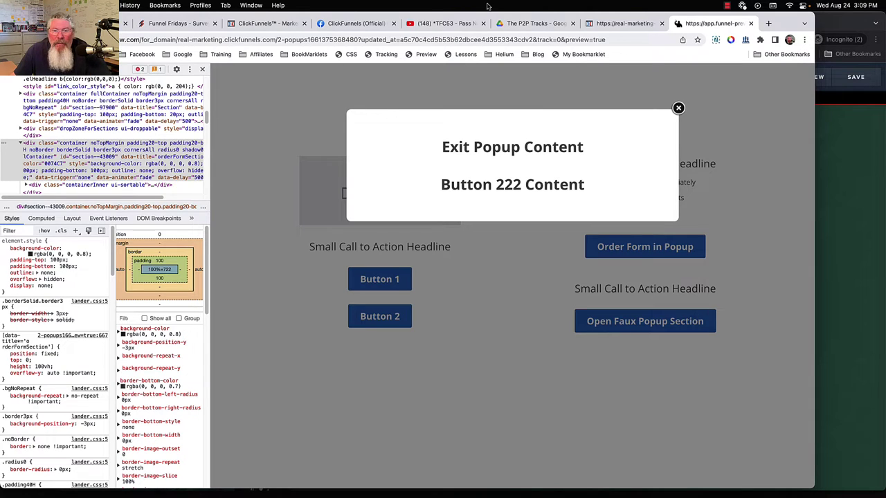
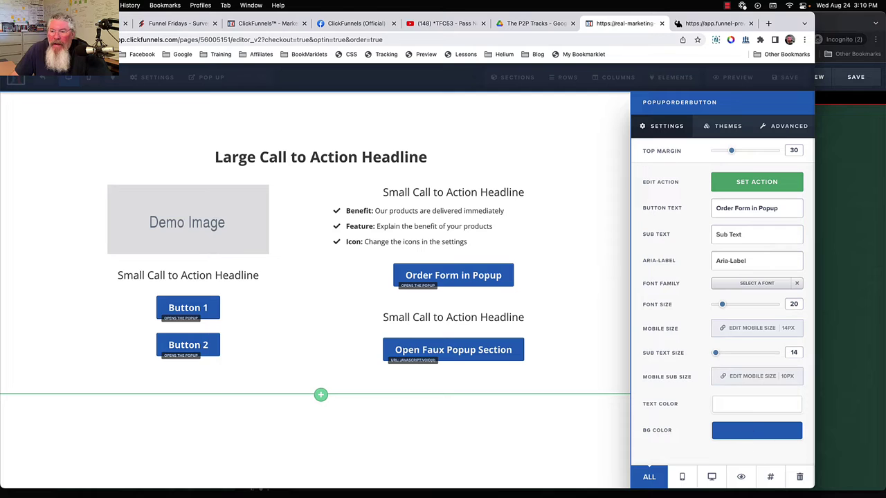
# Check the CSS info title of the Order Form in Popup button in the page editor and close the dialog.
pyautogui.click(771, 477)
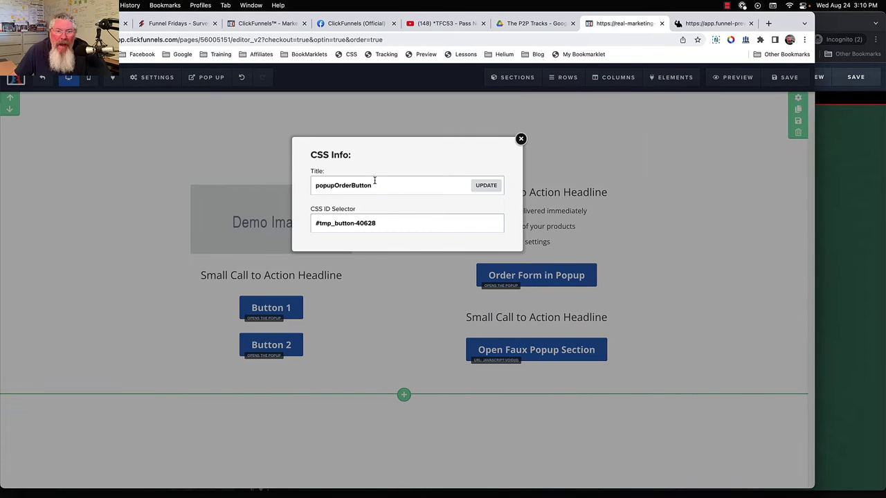
pyautogui.moveTo(374, 185); pyautogui.dragTo(308, 189)
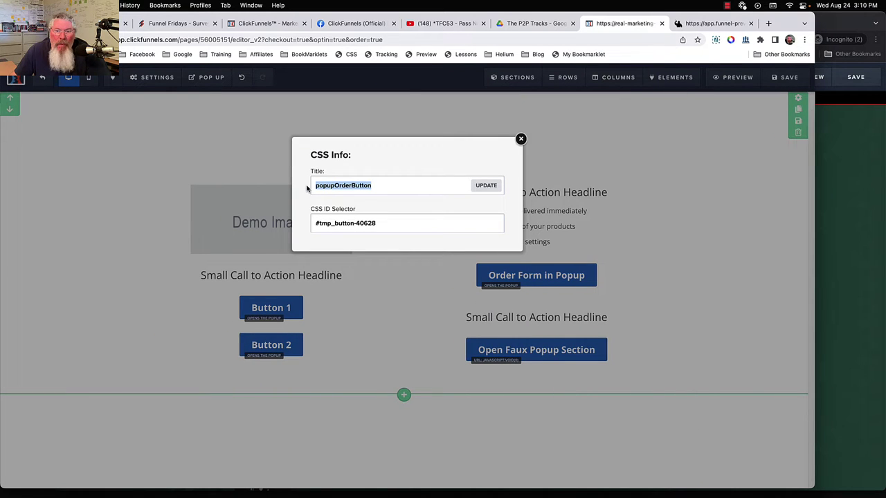
pyautogui.click(520, 139)
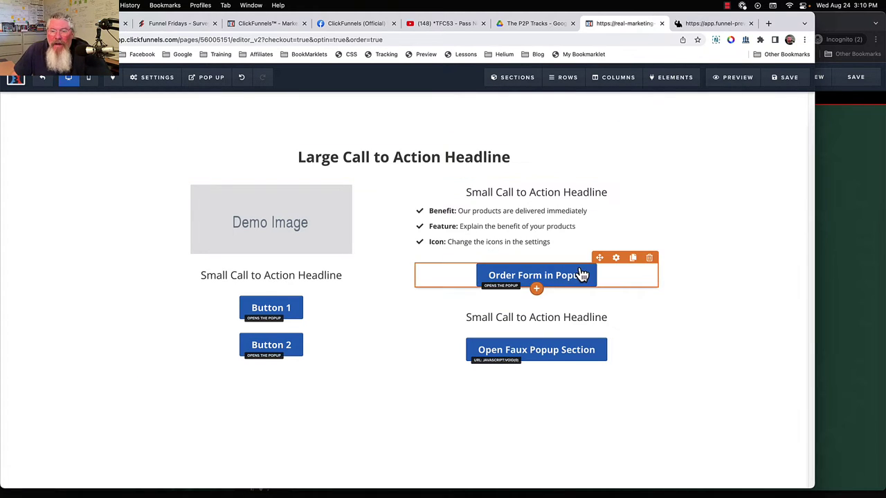
# Reopen the Order Form in Popup button's settings and examine its assigned button action.
pyautogui.click(615, 258)
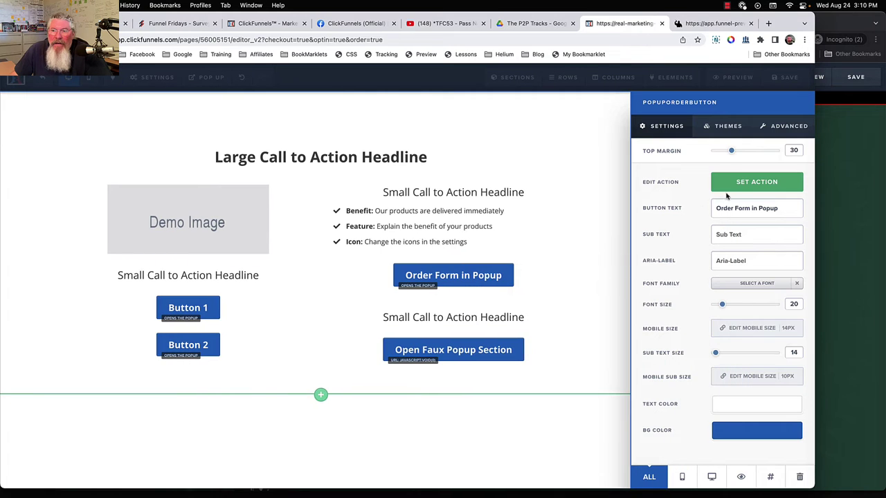
pyautogui.click(734, 184)
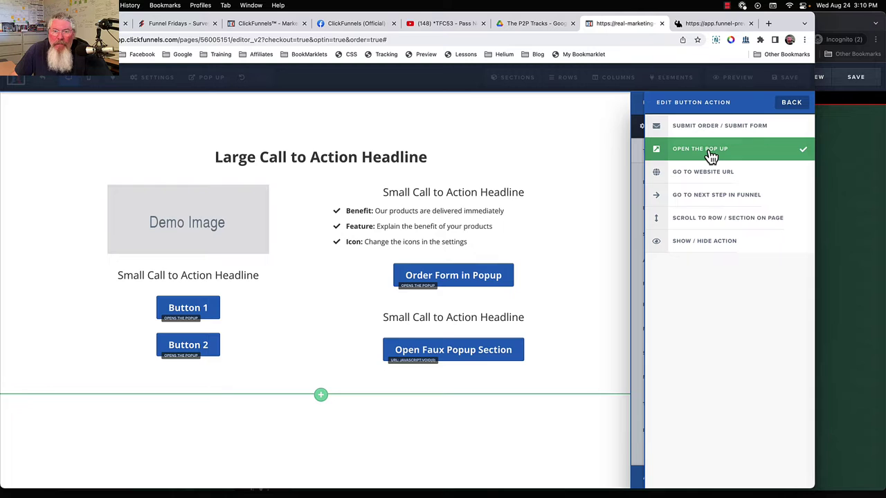
# Leave the Order Form in Popup button's action list and check the settings title of Button 1.
pyautogui.click(500, 182)
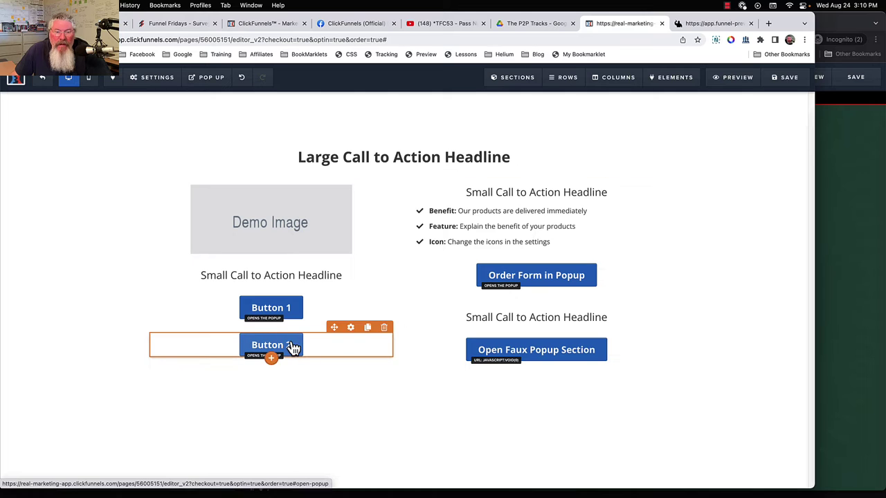
pyautogui.click(291, 313)
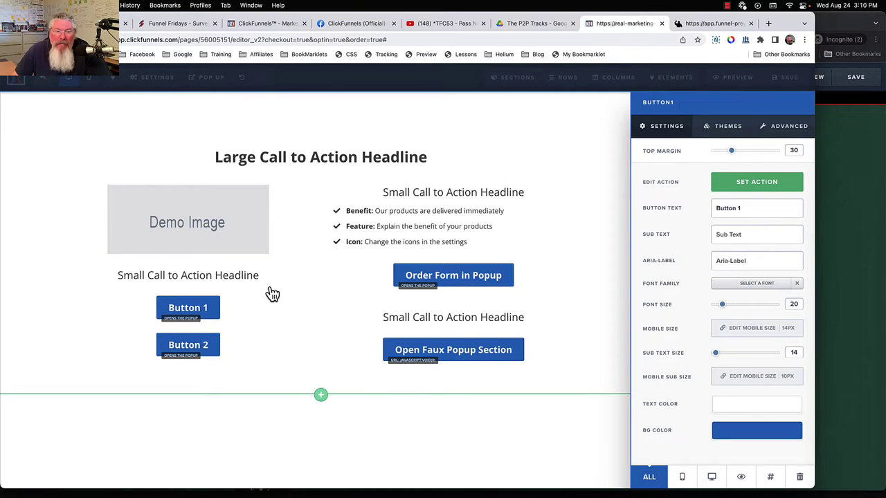
pyautogui.click(307, 297)
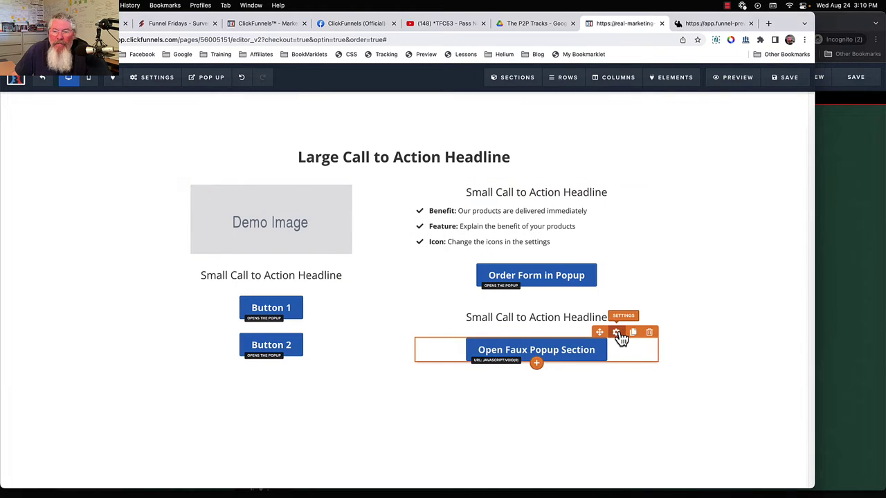
# Check the CSS info title of the Open Faux Popup Section button and close the dialog.
pyautogui.click(617, 333)
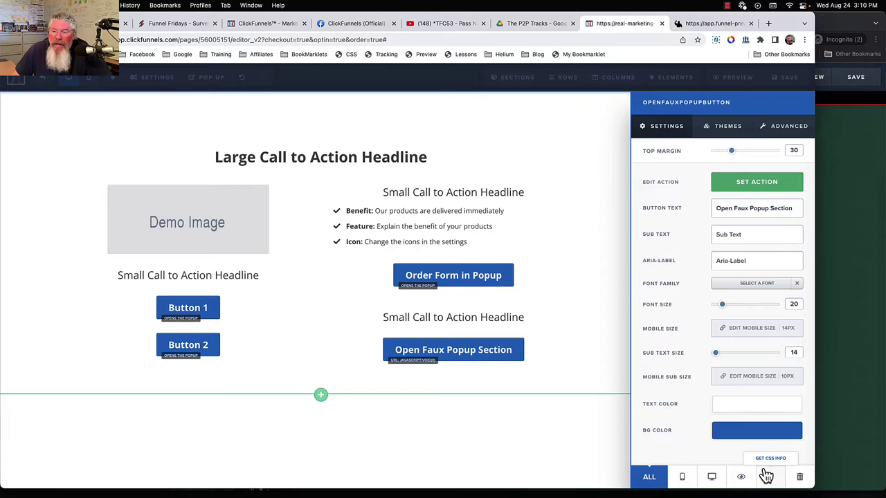
pyautogui.click(771, 459)
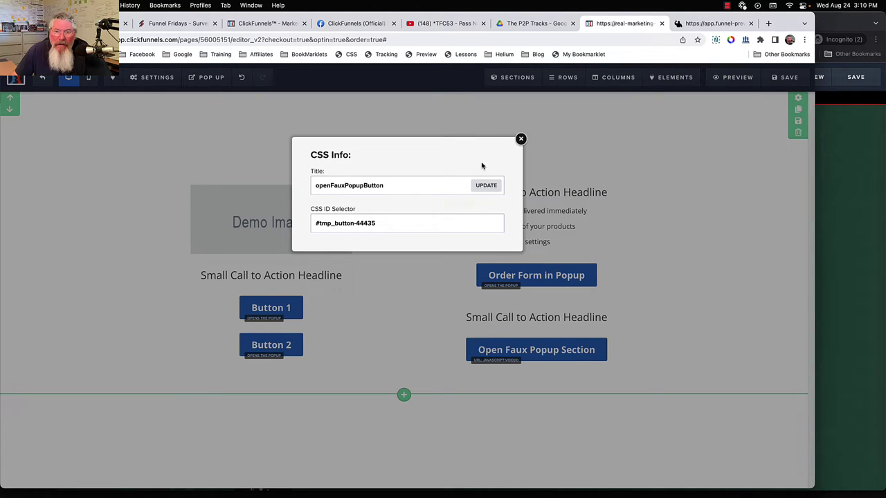
pyautogui.click(521, 139)
# Examine the Open Faux Popup Section button's action and its website URL value, leaving the settings unchanged.
pyautogui.click(584, 354)
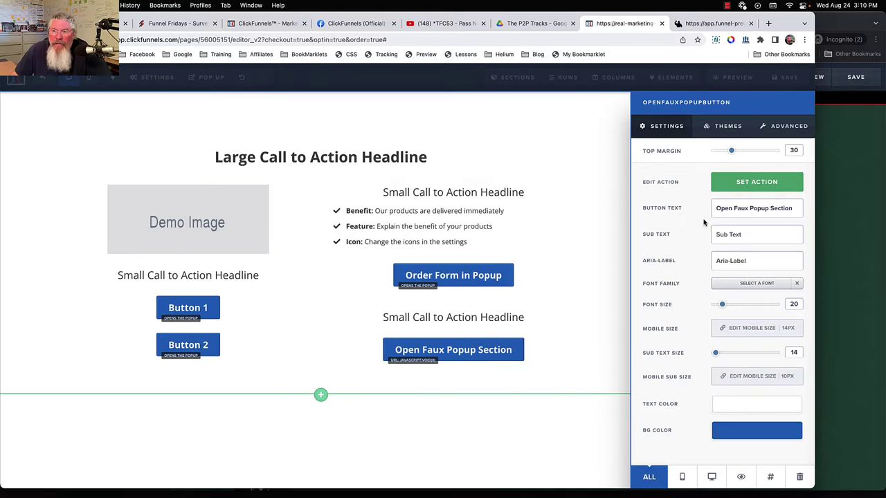
pyautogui.click(733, 184)
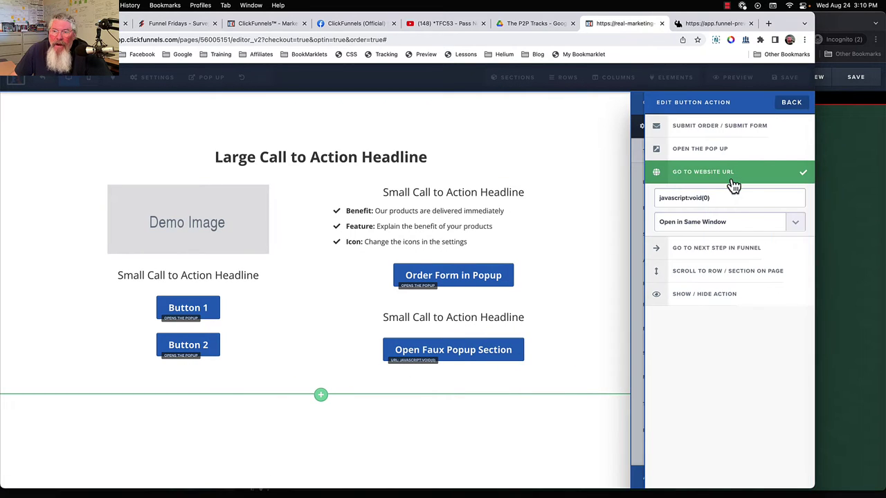
pyautogui.moveTo(699, 200); pyautogui.dragTo(659, 200)
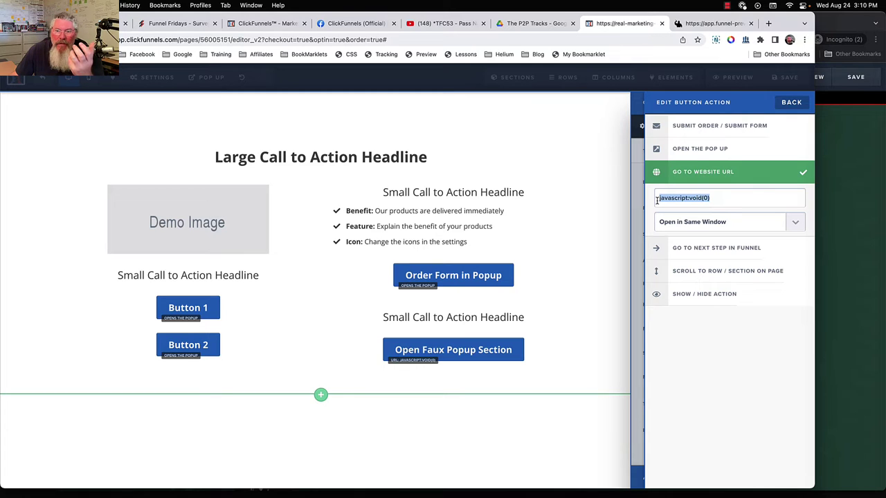
pyautogui.click(714, 198)
pyautogui.moveTo(715, 198); pyautogui.dragTo(661, 200)
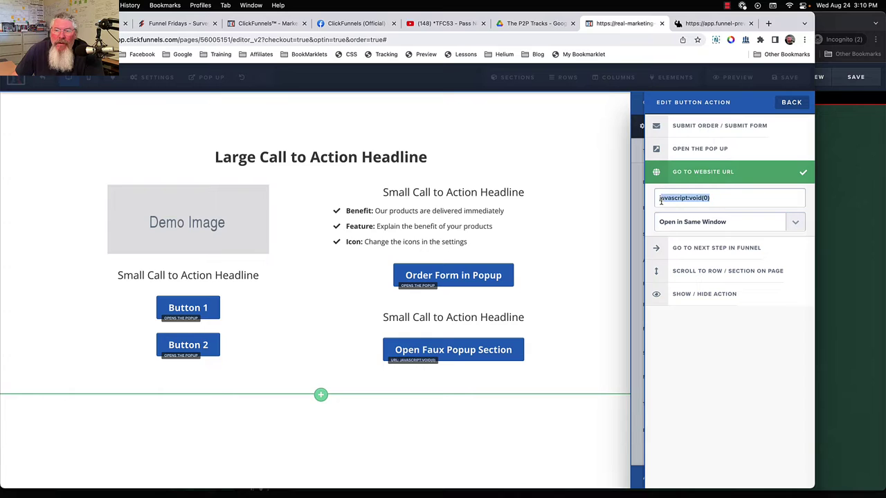
pyautogui.click(723, 198)
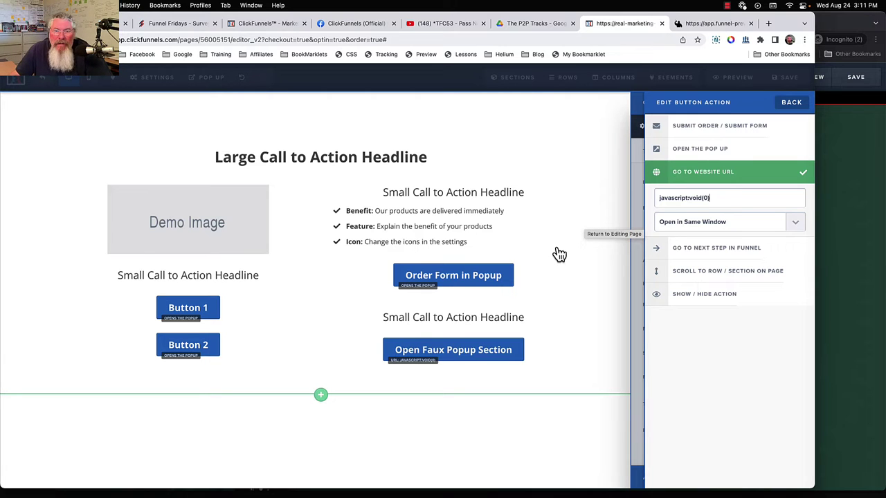
pyautogui.click(551, 194)
# Show the page's popup in the editor and make its popupOrderRow visible through row management.
pyautogui.click(211, 79)
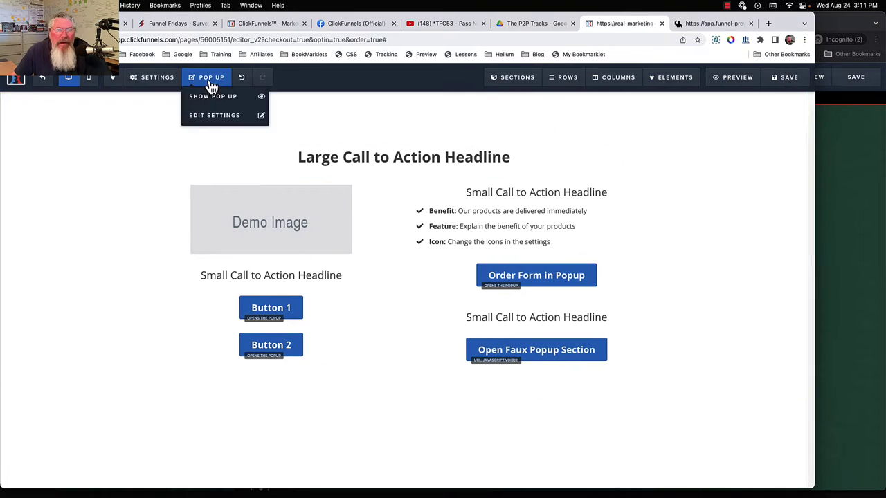
pyautogui.click(214, 98)
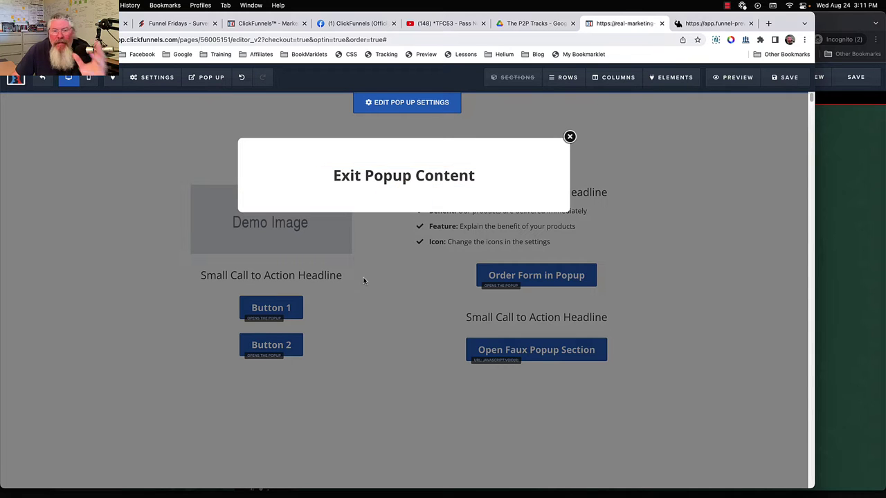
pyautogui.moveTo(567, 81)
pyautogui.click(558, 117)
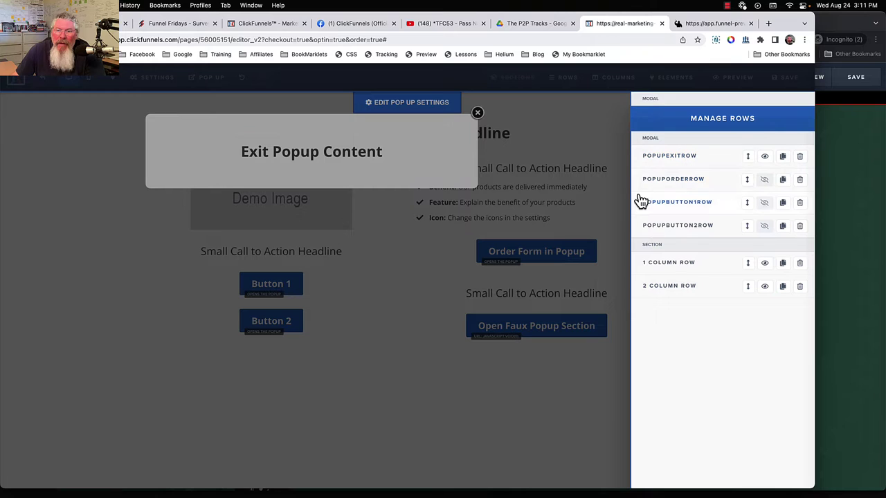
pyautogui.click(764, 181)
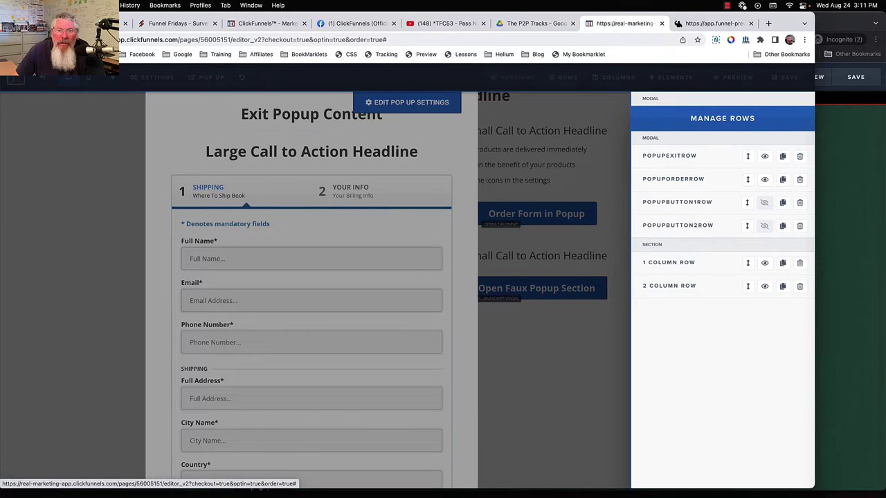
pyautogui.click(376, 217)
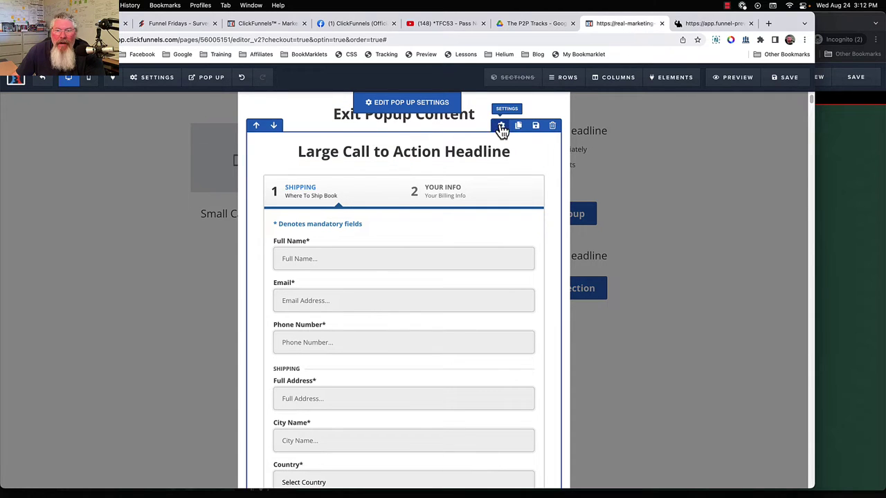
# Hide popupOrderRow from its own settings, then unhide it through row management and leave the popup.
pyautogui.click(502, 127)
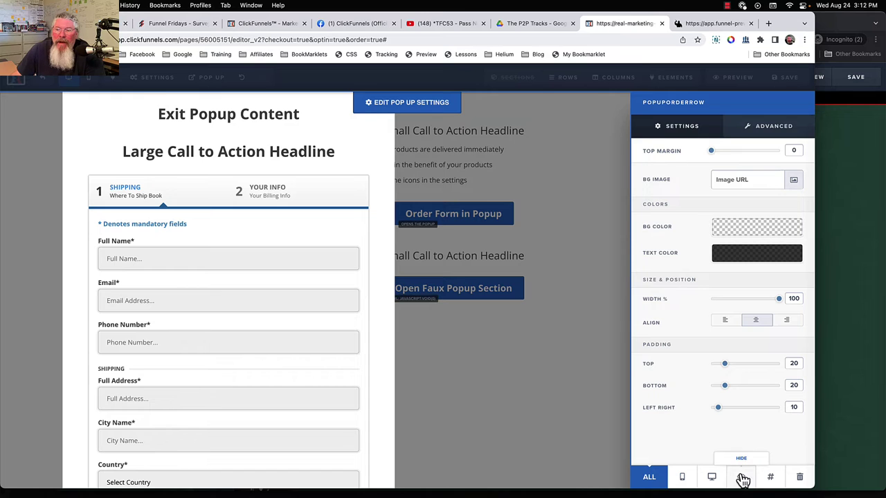
pyautogui.click(620, 368)
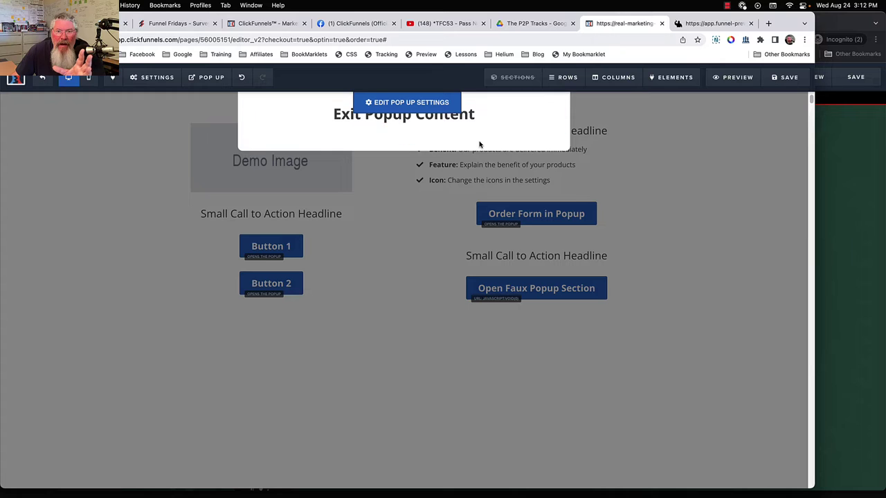
pyautogui.moveTo(564, 77)
pyautogui.click(564, 114)
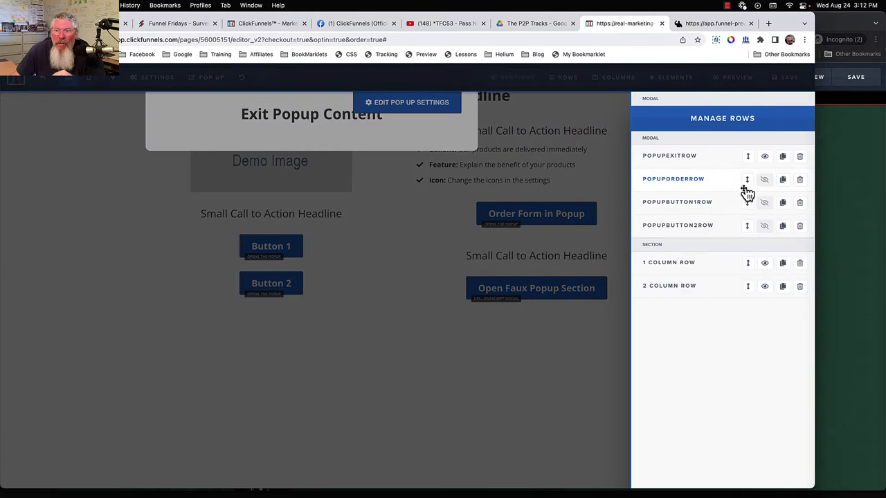
pyautogui.click(764, 179)
pyautogui.click(390, 325)
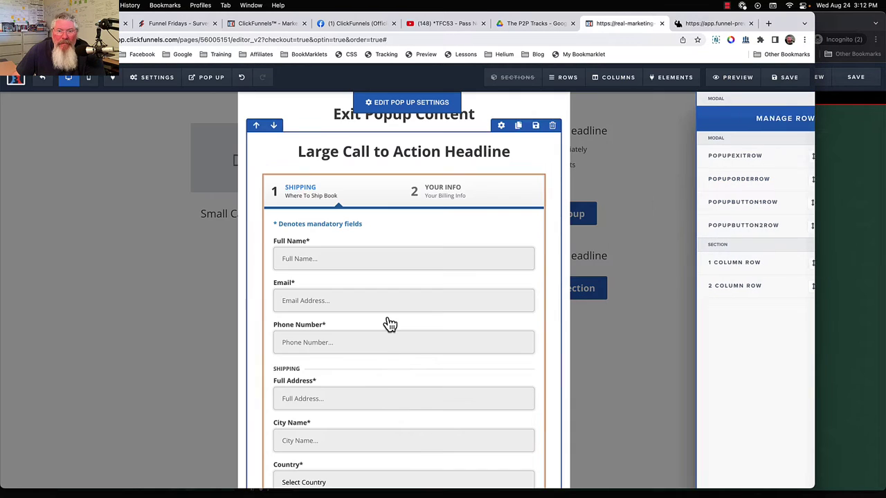
pyautogui.click(659, 172)
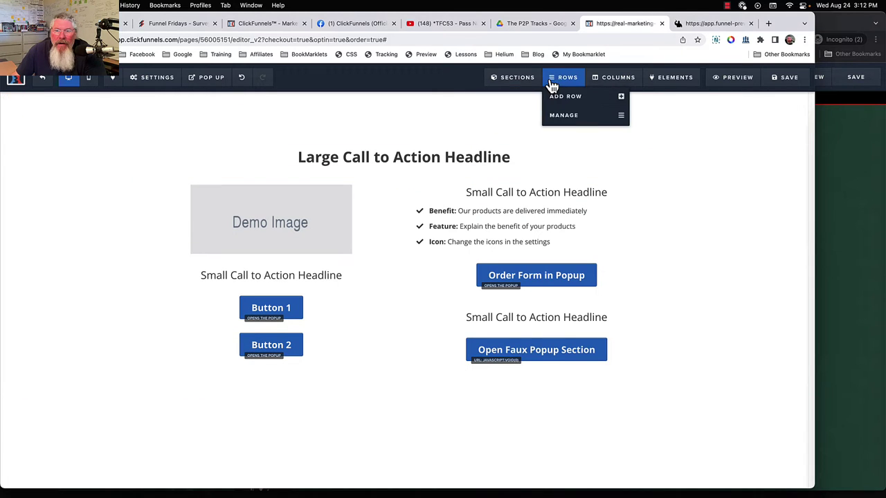
# Reopen the popup through its settings and hide both popupOrderRow and popupExitRow in row management.
pyautogui.moveTo(209, 82)
pyautogui.click(209, 118)
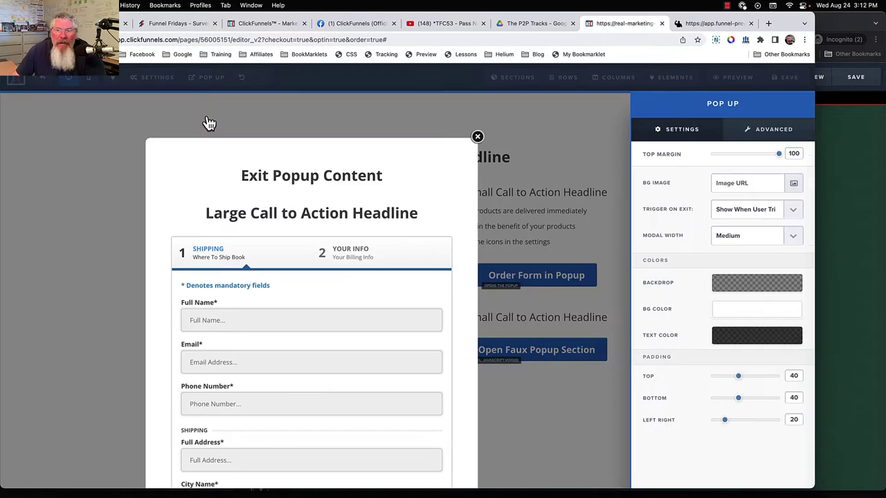
pyautogui.click(553, 152)
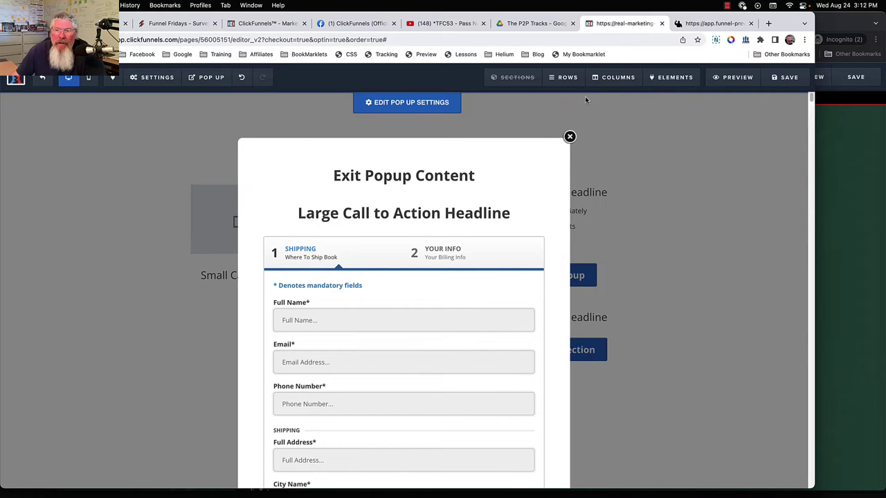
pyautogui.moveTo(560, 81)
pyautogui.click(566, 114)
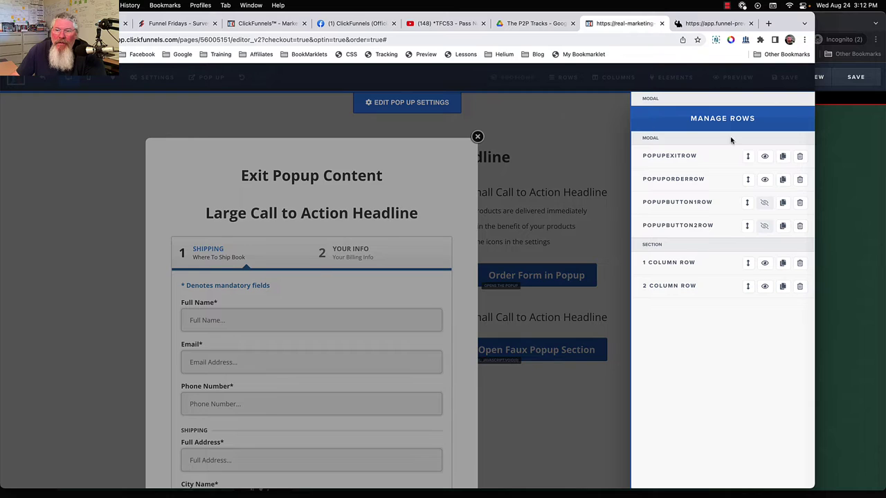
pyautogui.click(765, 179)
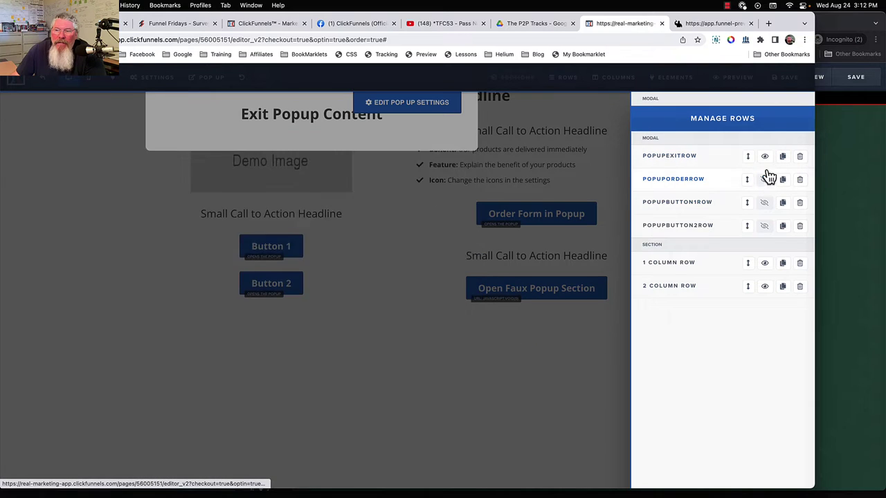
pyautogui.click(764, 156)
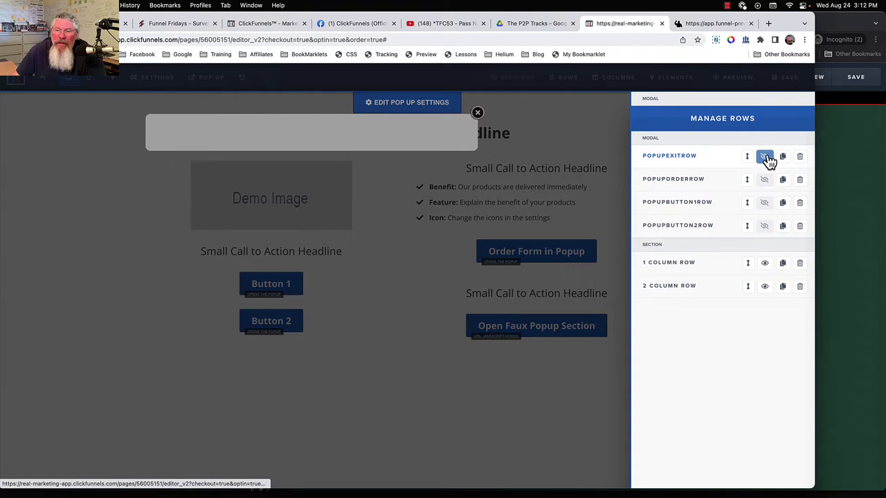
# Make popupButton2Row and popupButton1Row visible, review their content in the popup and return to the page.
pyautogui.click(764, 226)
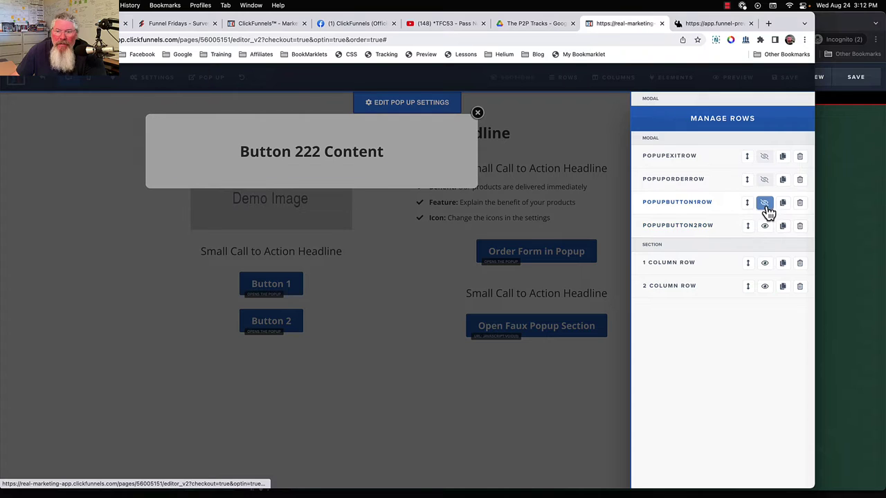
pyautogui.click(765, 203)
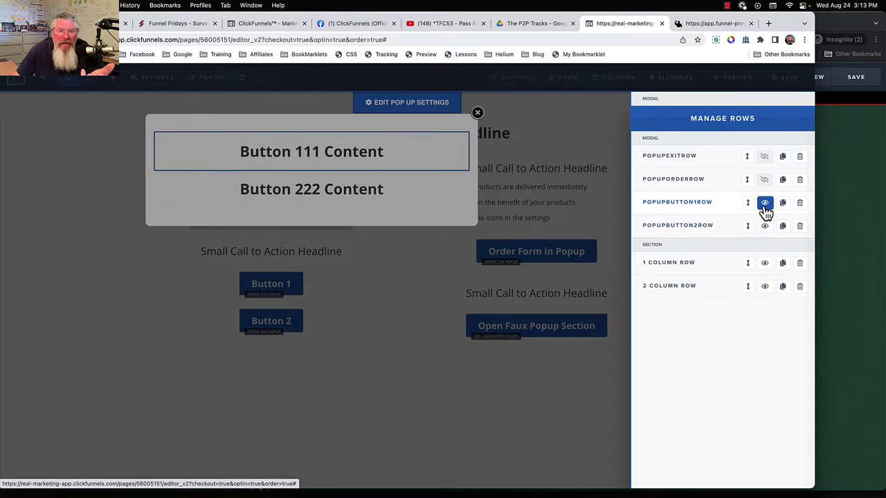
pyautogui.scroll(-1, 562, 237)
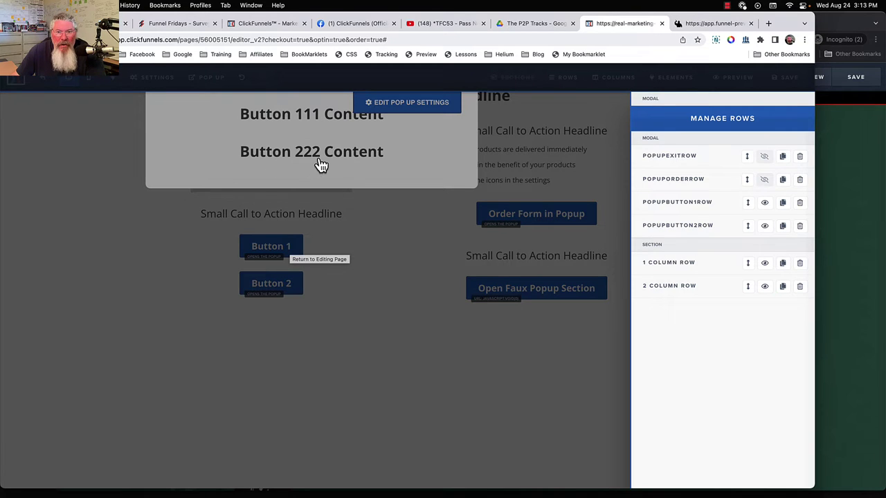
pyautogui.click(379, 213)
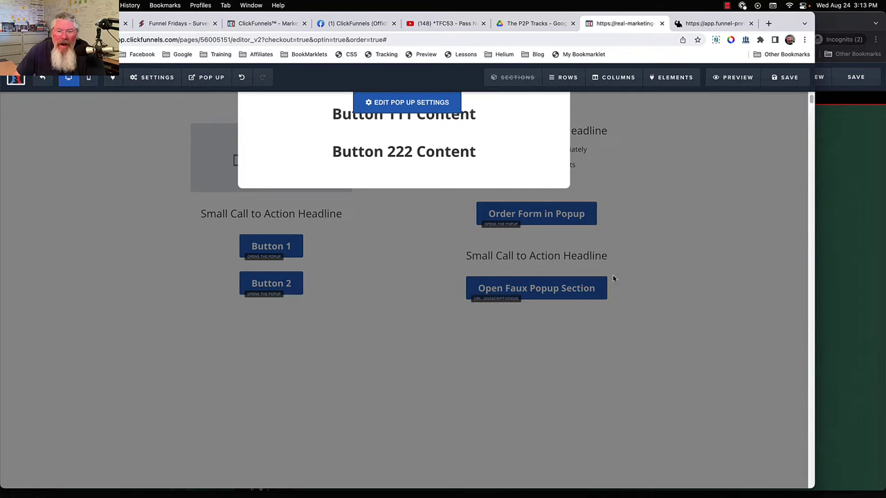
pyautogui.click(432, 284)
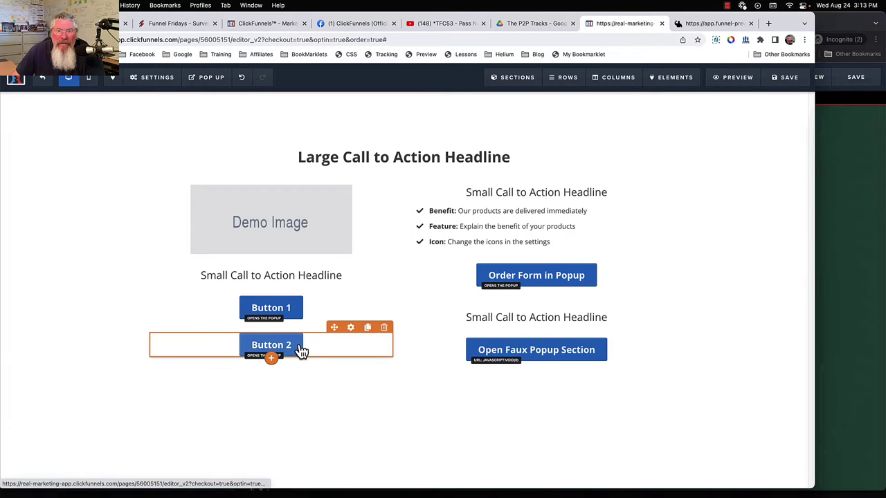
# Open the footer tracking code beside the page, check the Order Form in Popup button's title and highlight the popupOrderButton selector.
pyautogui.click(384, 56)
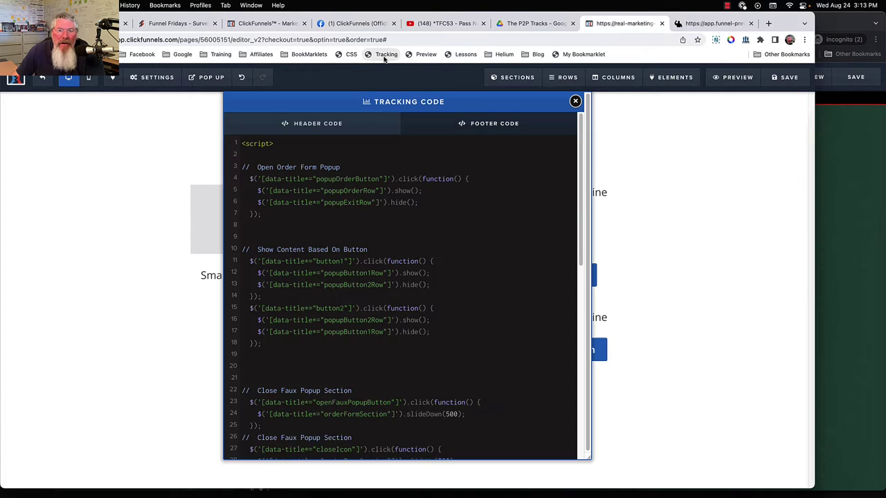
pyautogui.moveTo(396, 102); pyautogui.dragTo(223, 108)
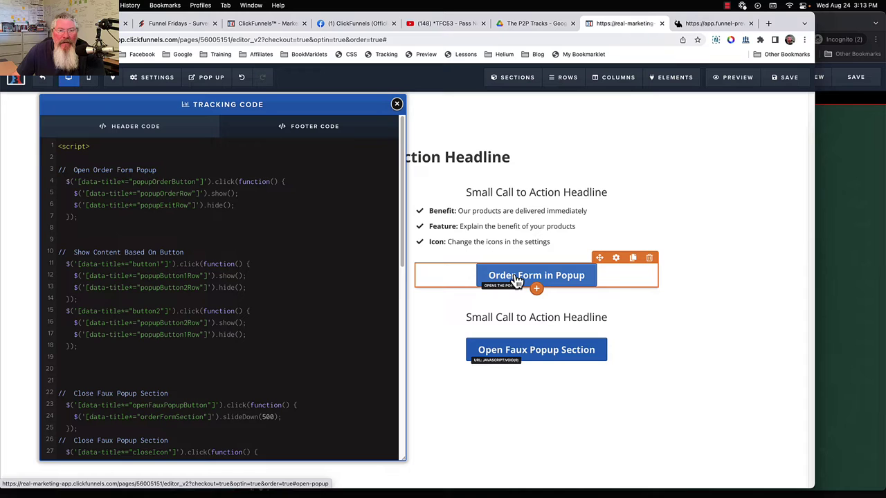
pyautogui.click(615, 261)
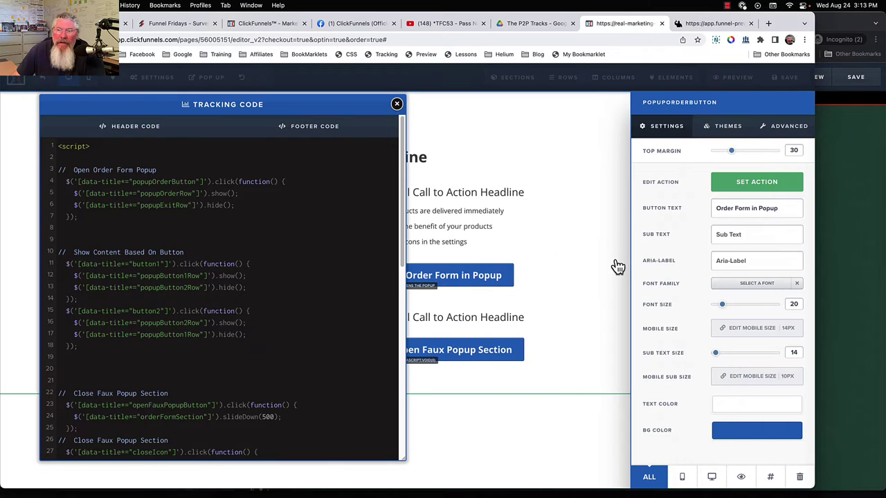
pyautogui.click(580, 198)
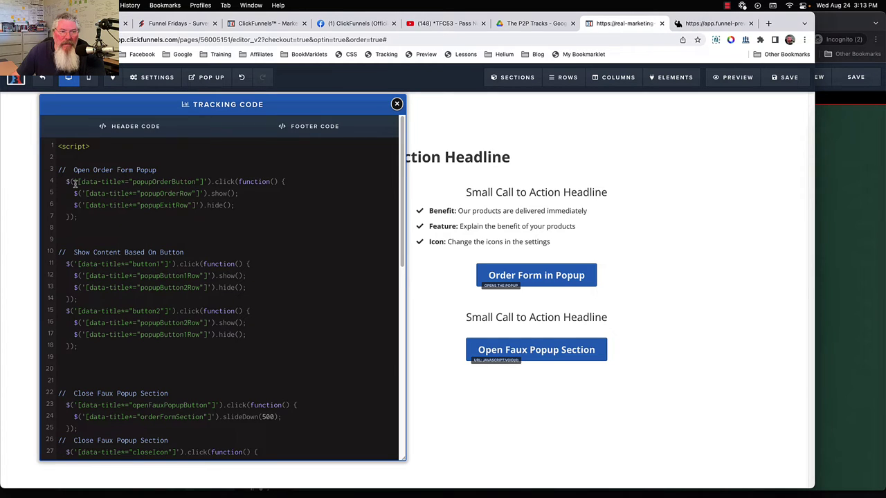
pyautogui.moveTo(77, 182); pyautogui.dragTo(204, 182)
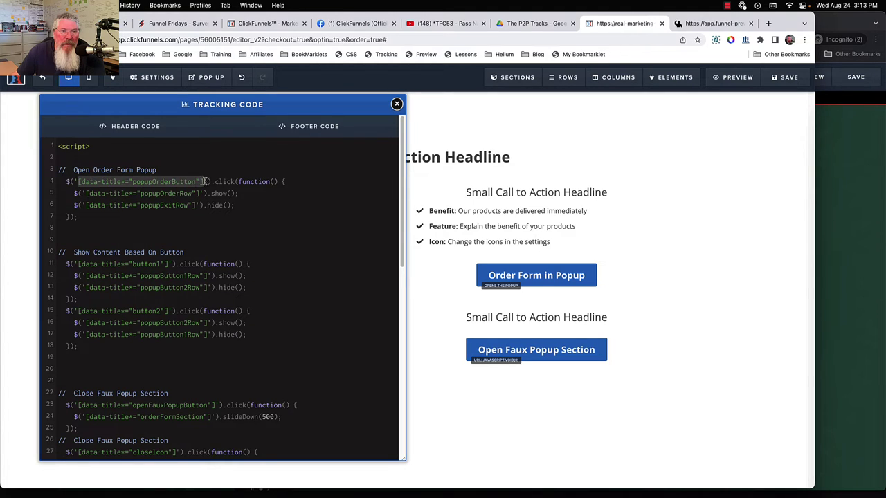
# Highlight the popupOrderButton selector, its click function, and the popupOrderRow and popupExitRow names in the Open Order Form Popup code.
pyautogui.click(312, 205)
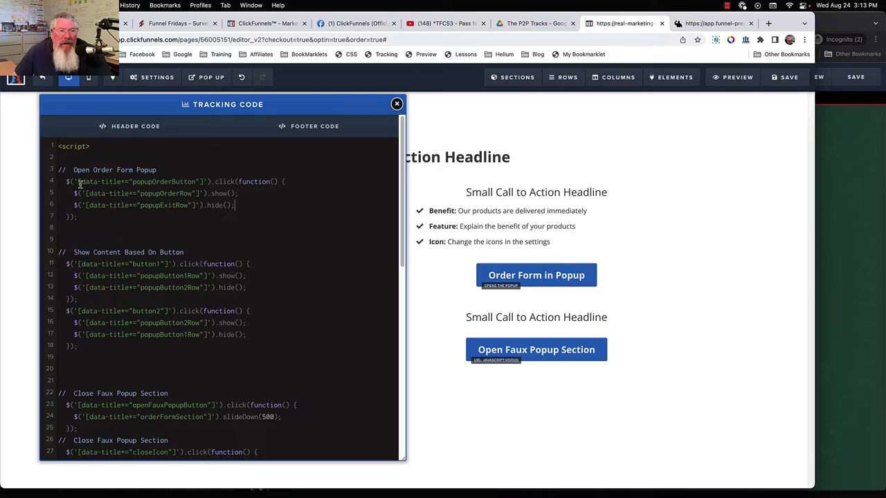
pyautogui.moveTo(77, 182); pyautogui.dragTo(199, 182)
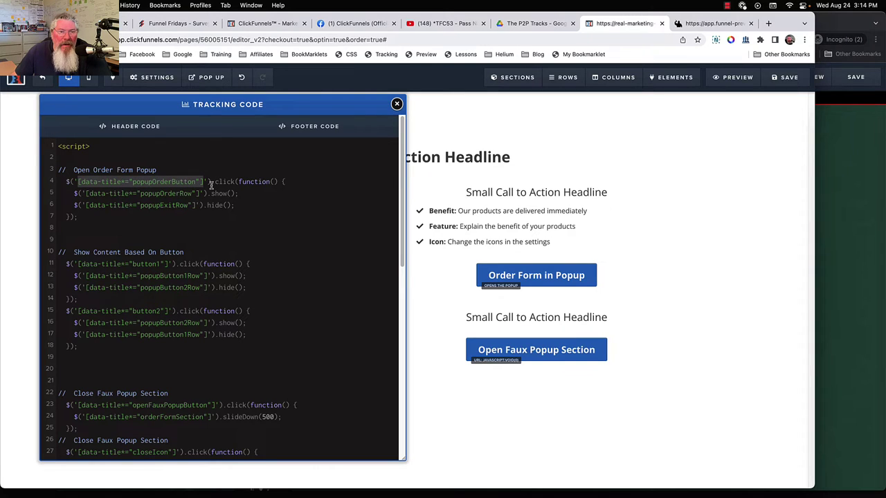
pyautogui.moveTo(211, 182); pyautogui.dragTo(308, 187)
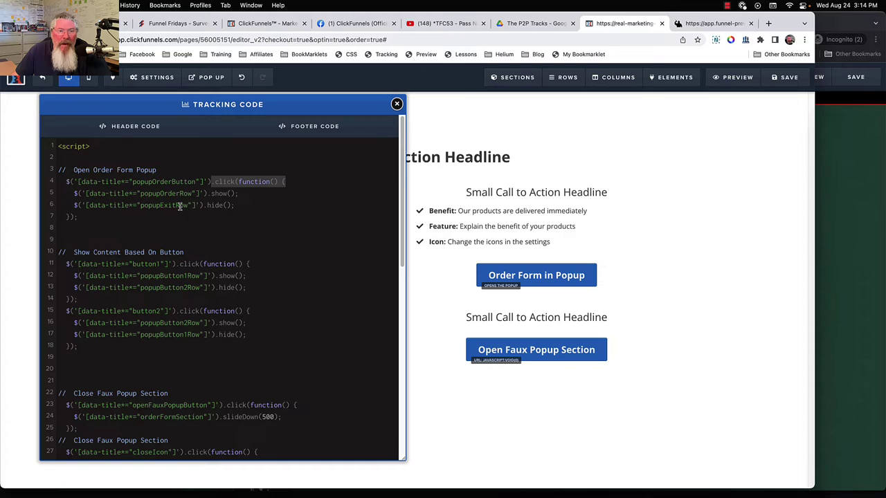
pyautogui.click(244, 196)
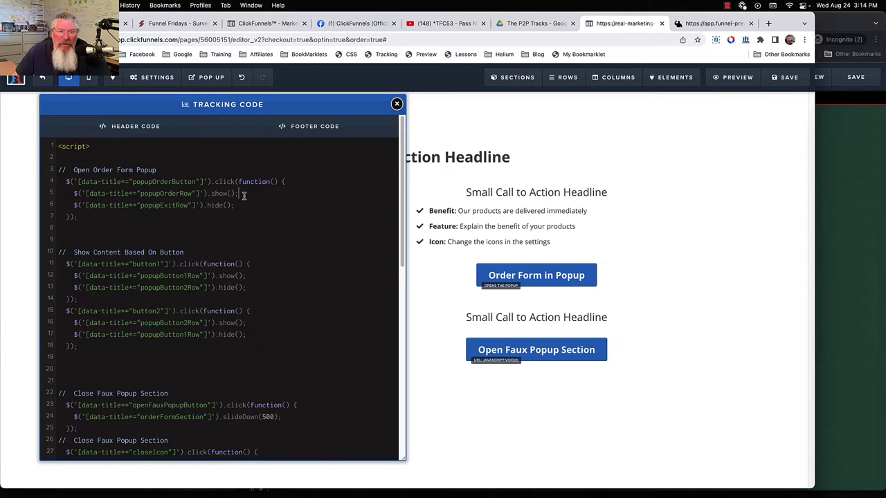
pyautogui.moveTo(200, 194); pyautogui.dragTo(142, 194)
pyautogui.click(195, 206)
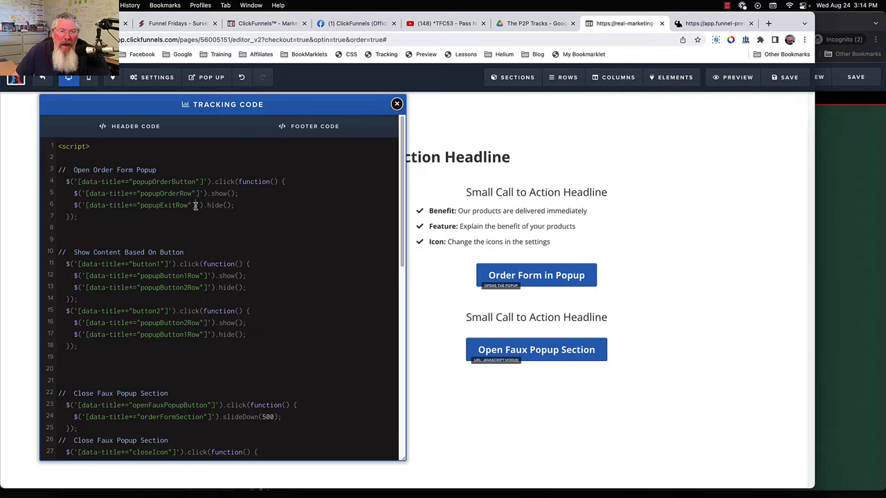
pyautogui.moveTo(195, 206); pyautogui.dragTo(139, 206)
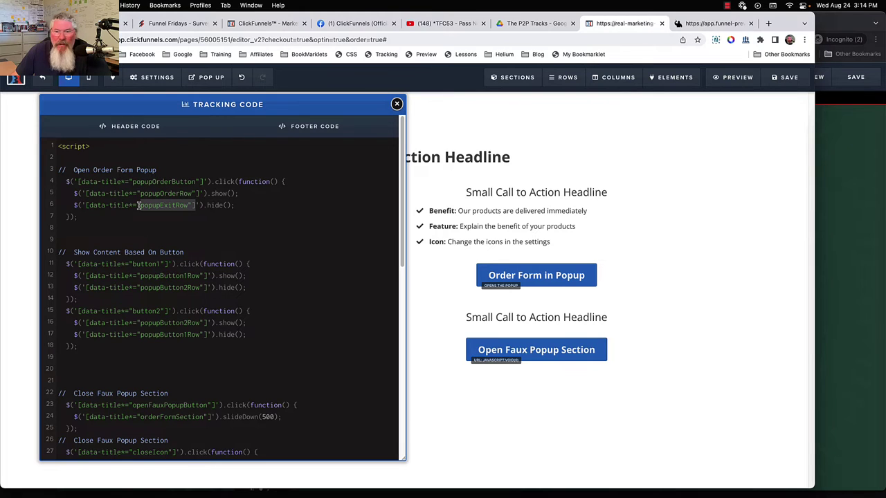
# Show the popup, check the popupExitRow and popupOrderRow titles in row management, and close the popup.
pyautogui.click(213, 90)
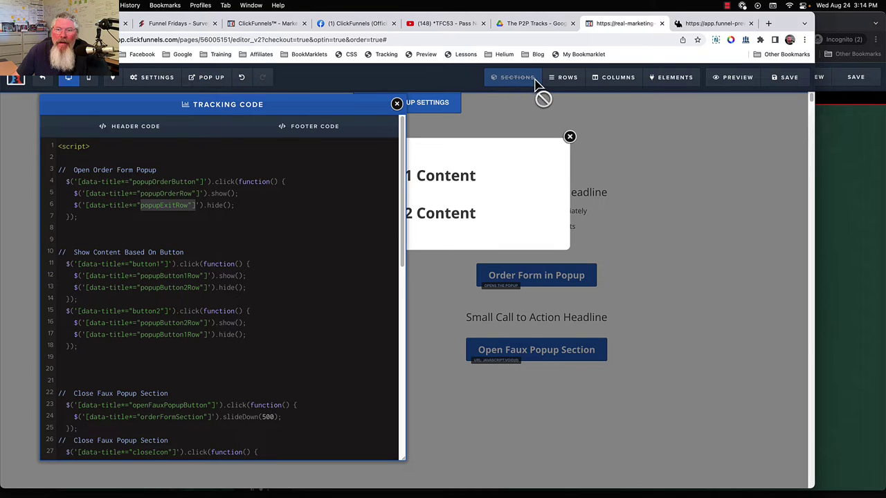
pyautogui.moveTo(559, 87)
pyautogui.click(559, 116)
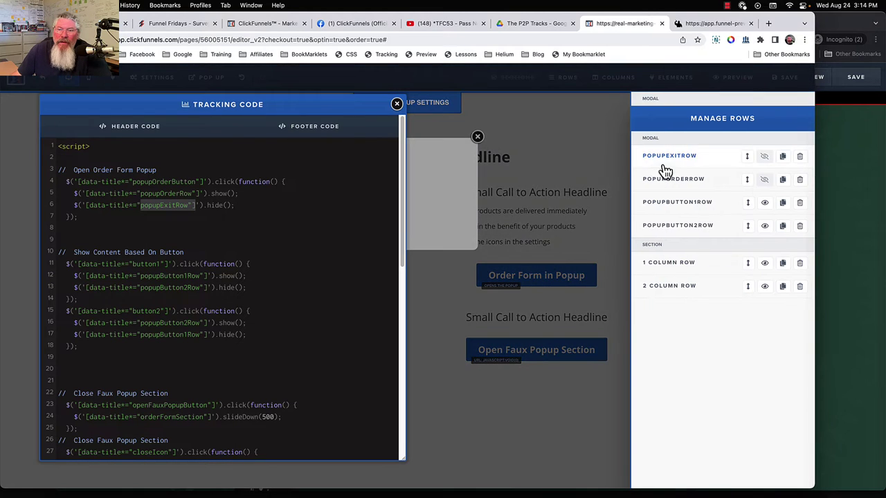
pyautogui.scroll(-1, 558, 270)
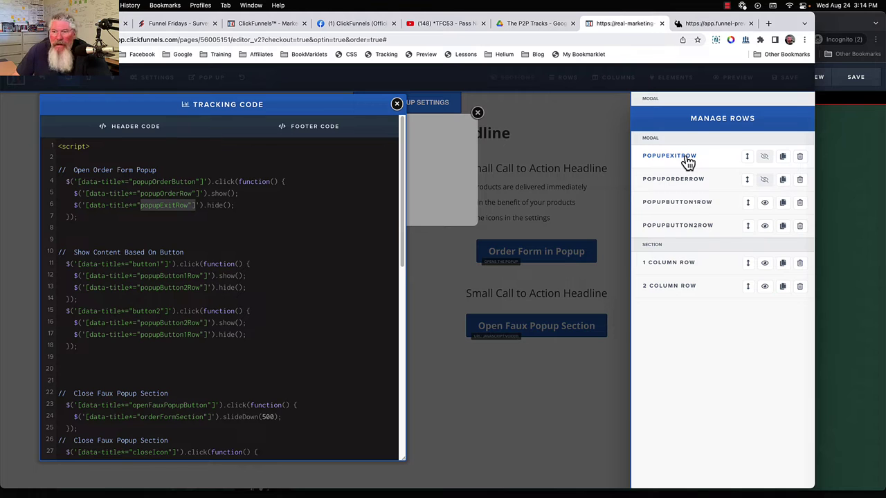
pyautogui.click(603, 147)
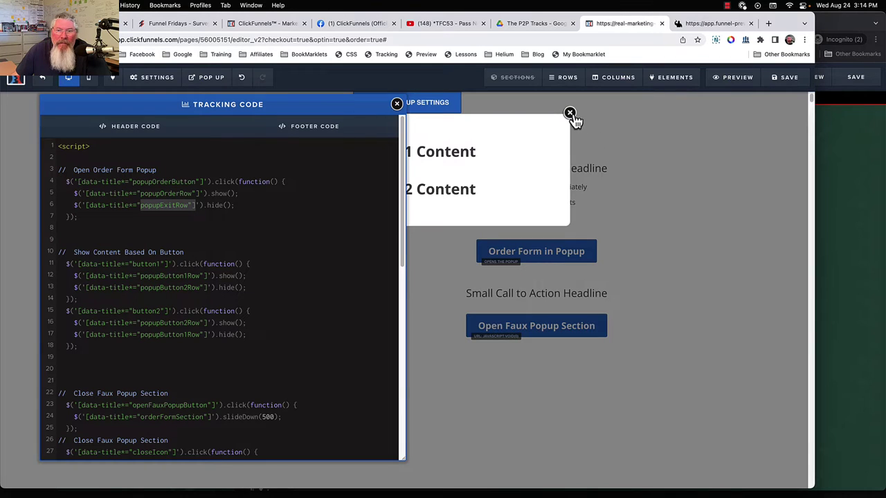
pyautogui.click(570, 114)
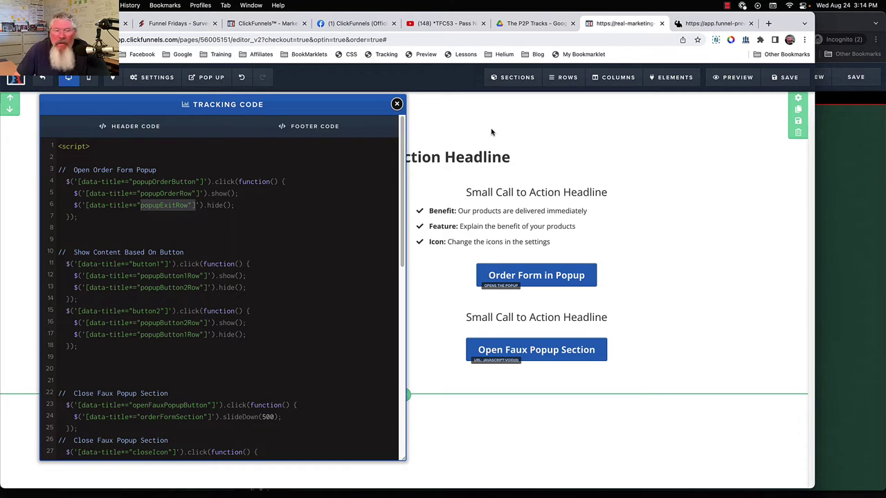
# Move the tracking code window off Button 1 and Button 2, and highlight button2 and popupButton1Row in the Show Content Based On Button code.
pyautogui.moveTo(228, 108); pyautogui.dragTo(560, 109)
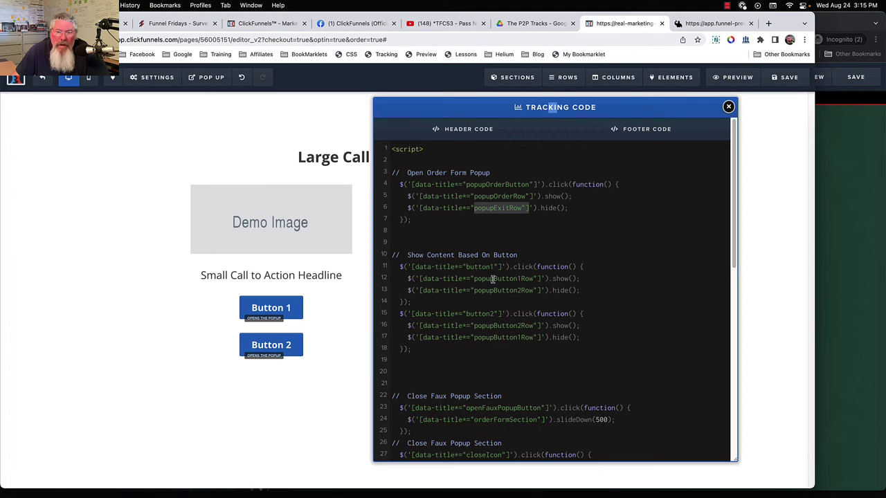
pyautogui.moveTo(493, 313); pyautogui.dragTo(470, 313)
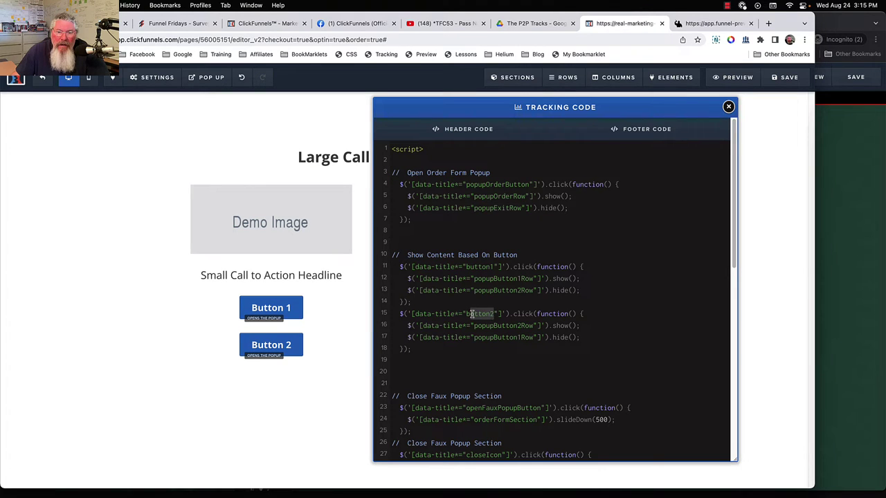
pyautogui.click(597, 278)
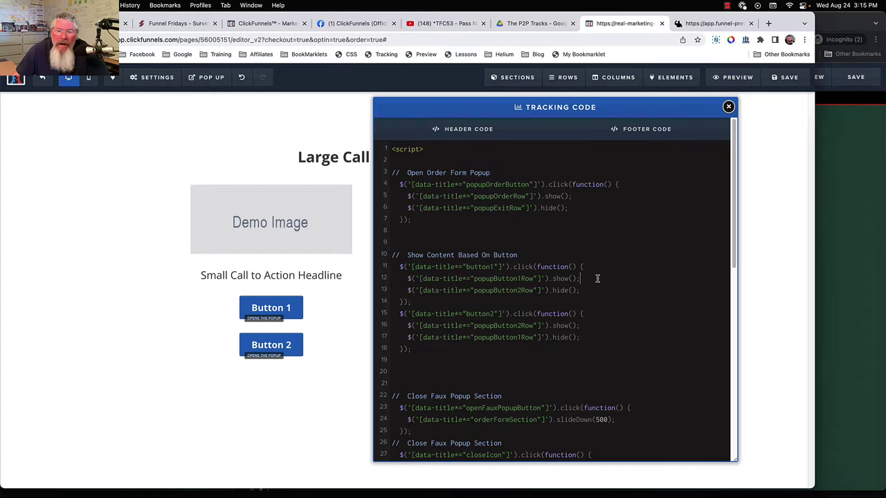
pyautogui.moveTo(473, 278); pyautogui.dragTo(534, 279)
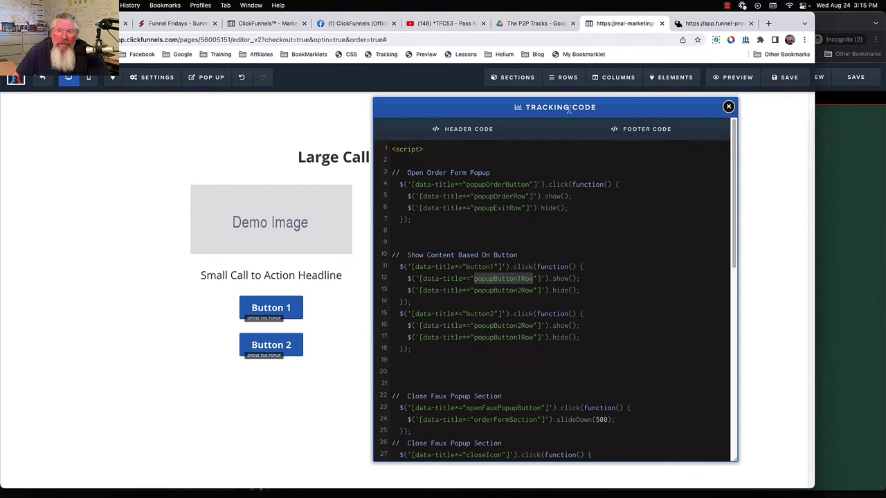
# Move the tracking code window aside, show the popup and open row management to compare the row titles with the code.
pyautogui.moveTo(567, 111); pyautogui.dragTo(226, 143)
pyautogui.click(206, 77)
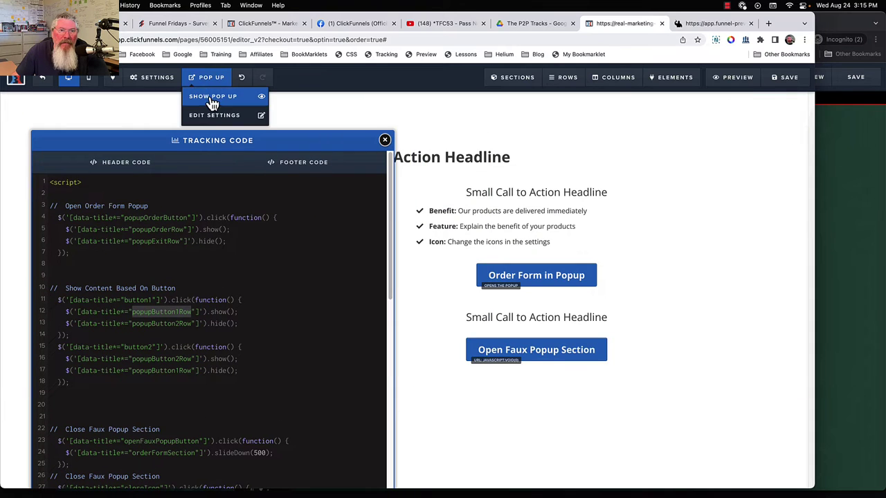
pyautogui.click(211, 94)
pyautogui.moveTo(561, 83)
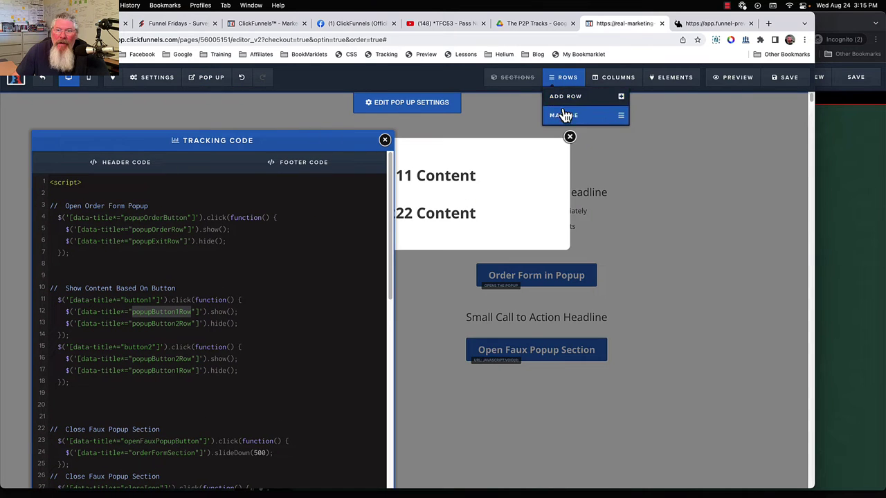
pyautogui.click(564, 115)
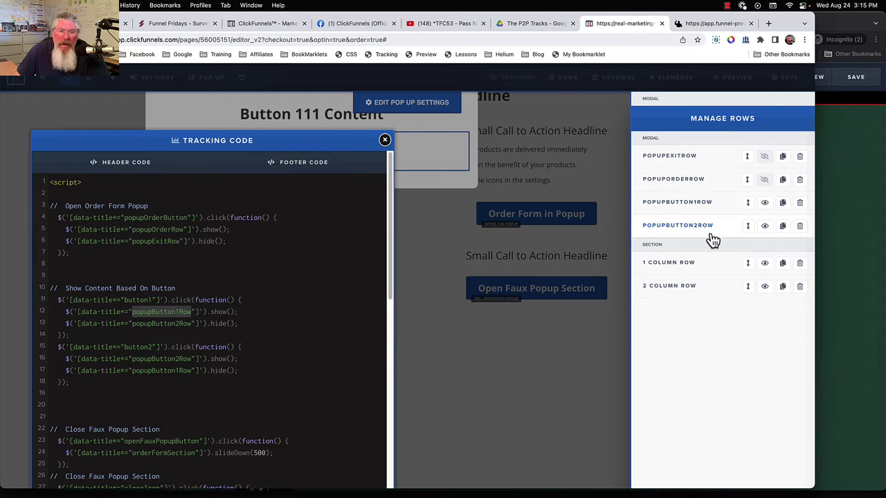
# Highlight popupButton2Row and its button2 trigger in the second click function of the tracking code.
pyautogui.moveTo(131, 359); pyautogui.dragTo(199, 359)
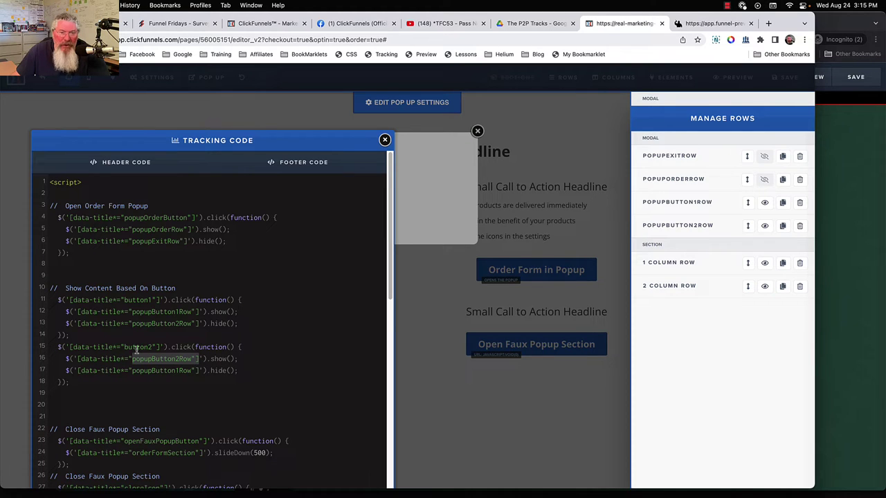
pyautogui.moveTo(123, 348); pyautogui.dragTo(151, 348)
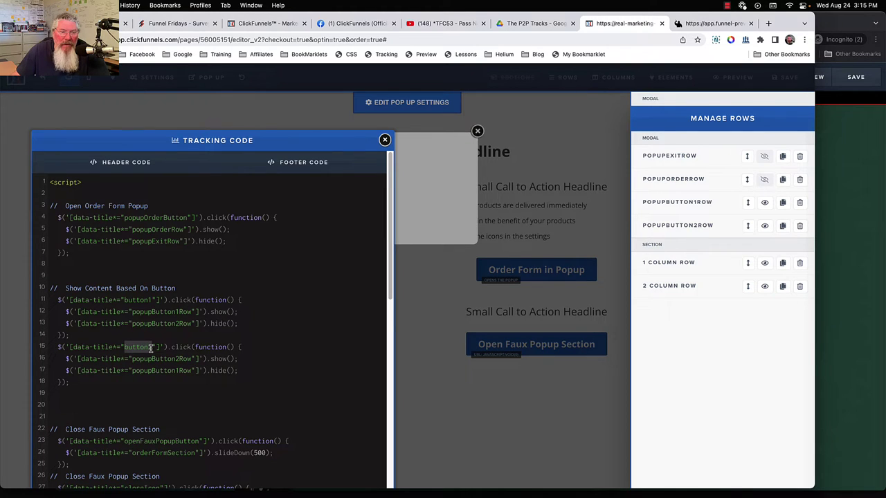
pyautogui.click(252, 349)
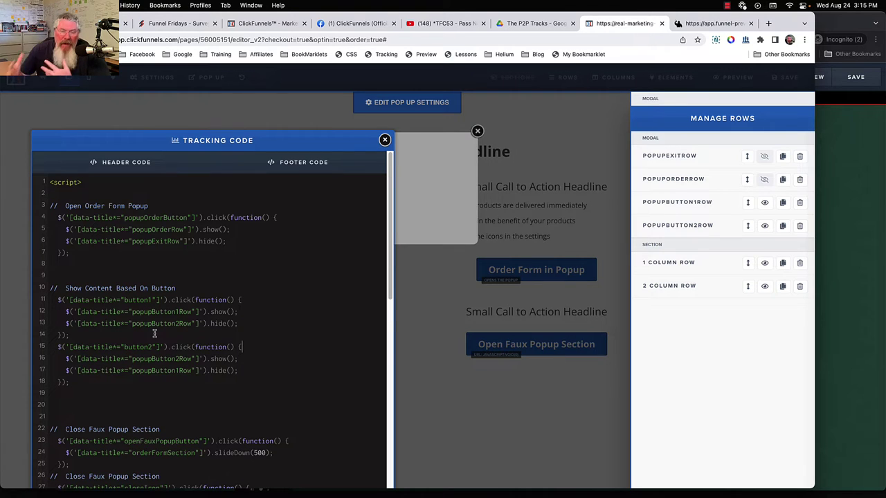
# Hide popupButton2Row and popupButton1Row in row management.
pyautogui.click(765, 224)
pyautogui.click(768, 205)
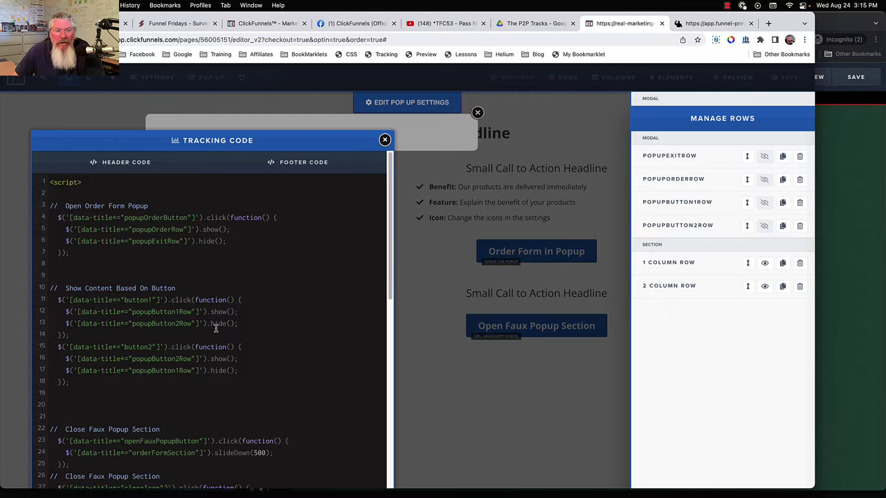
# Highlight popupButton2Row and popupButton1Row in the button1 click function, and close the popup and the tracking code.
pyautogui.moveTo(131, 323); pyautogui.dragTo(184, 323)
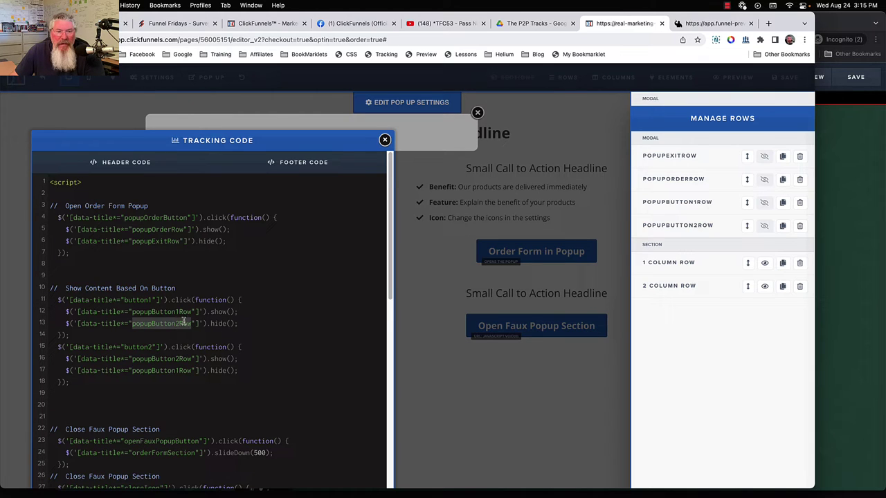
pyautogui.moveTo(132, 311); pyautogui.dragTo(187, 312)
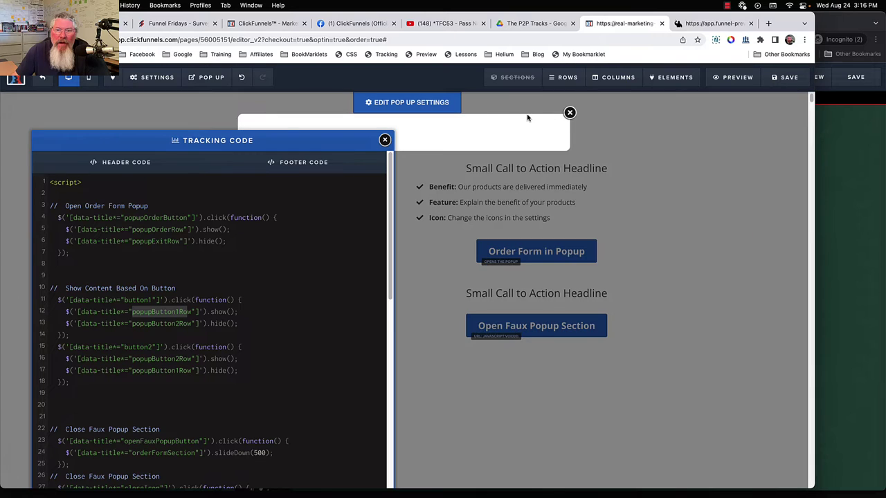
pyautogui.click(570, 113)
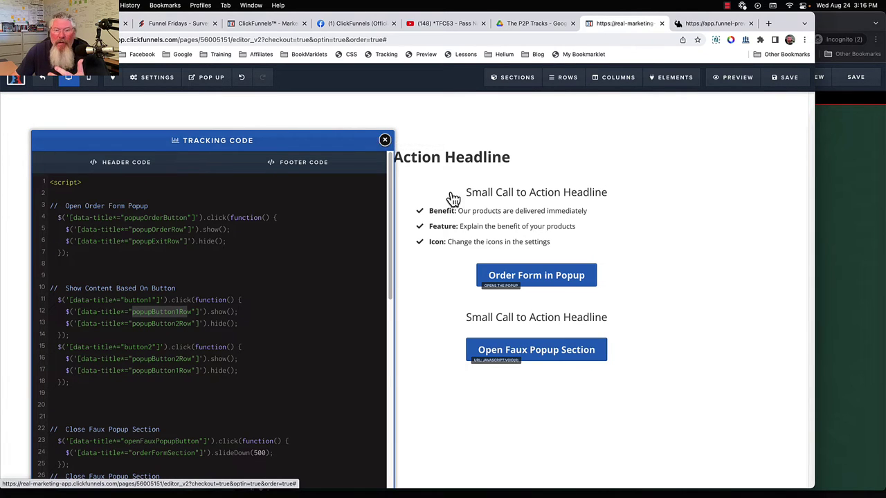
pyautogui.click(384, 143)
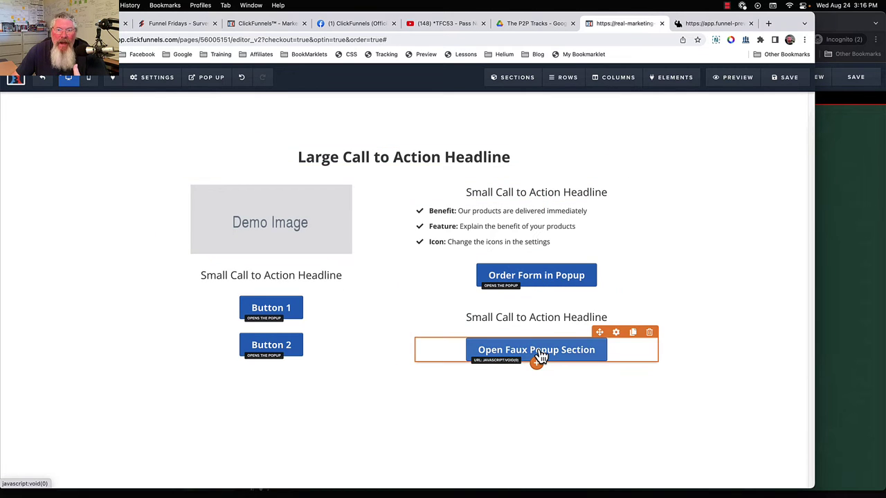
# Comment out the custom CSS by inserting /* before the orderFormSection rule, and close the CSS editor.
pyautogui.click(350, 55)
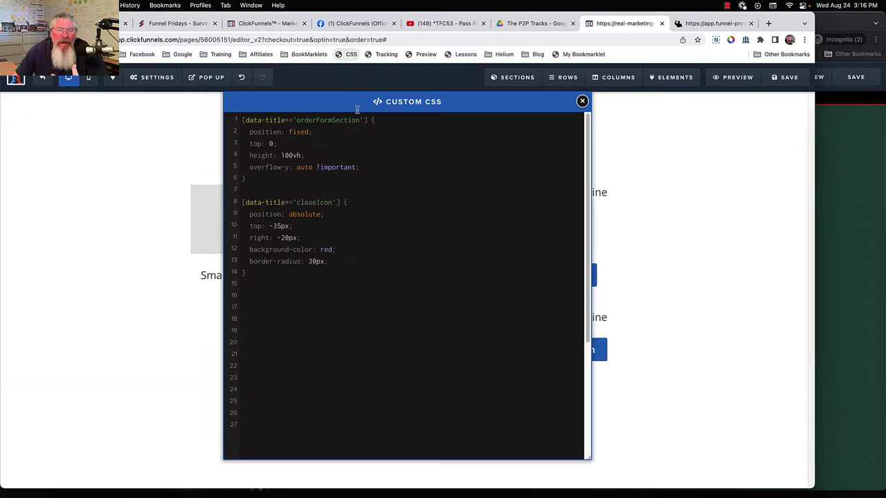
pyautogui.click(243, 121)
pyautogui.write('/*')
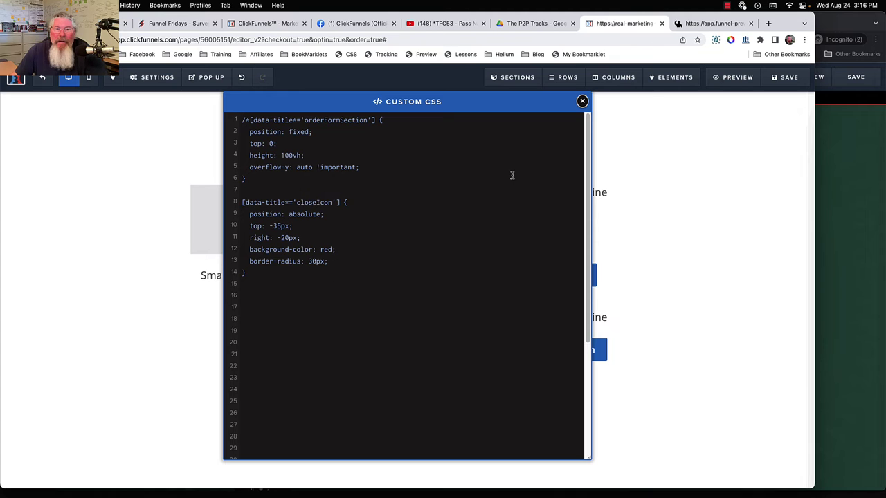
pyautogui.click(583, 102)
# Make the hidden orderFormSection visible in section management and return to the page.
pyautogui.moveTo(513, 79)
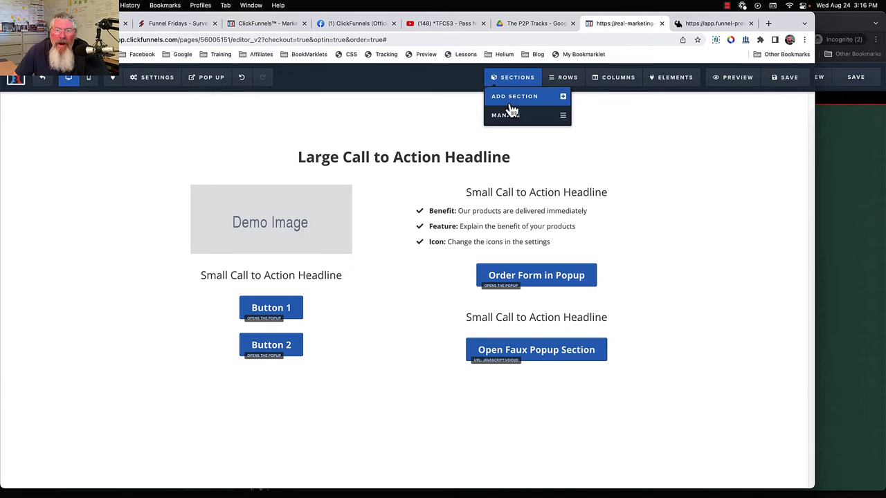
pyautogui.click(510, 113)
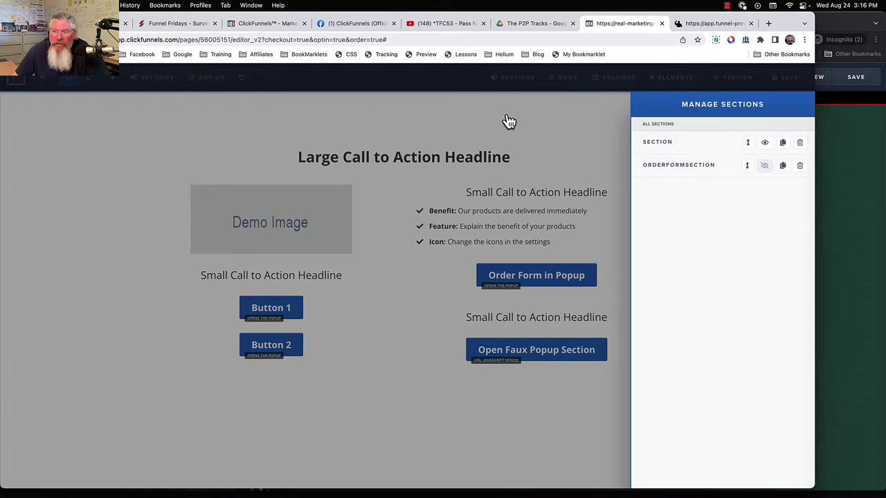
pyautogui.click(765, 169)
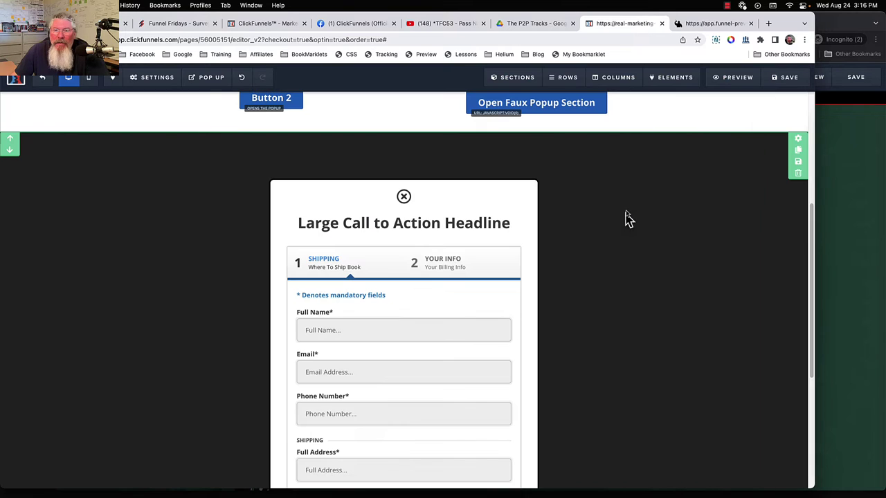
pyautogui.click(626, 218)
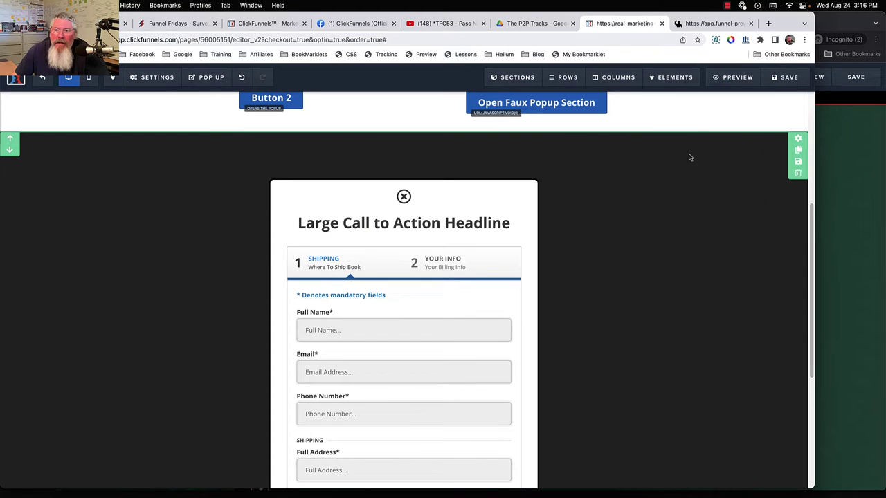
# Check the order form section's title in its CSS info and close the dialog.
pyautogui.click(798, 139)
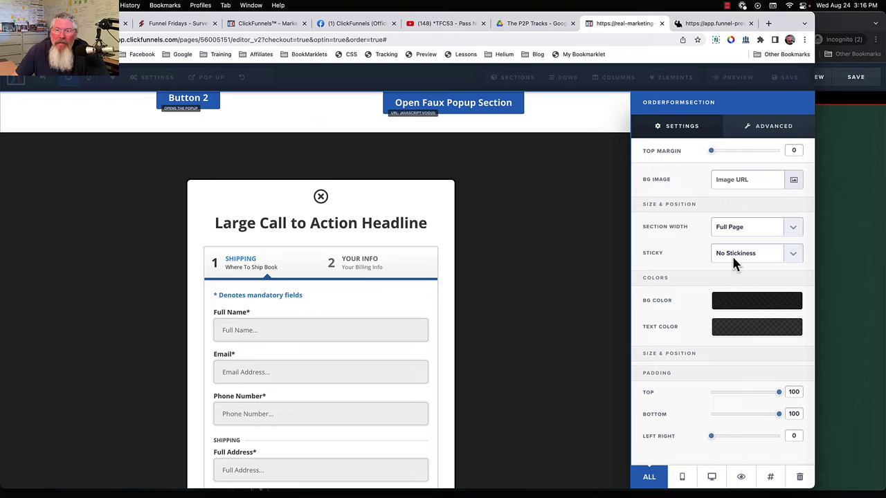
pyautogui.click(770, 477)
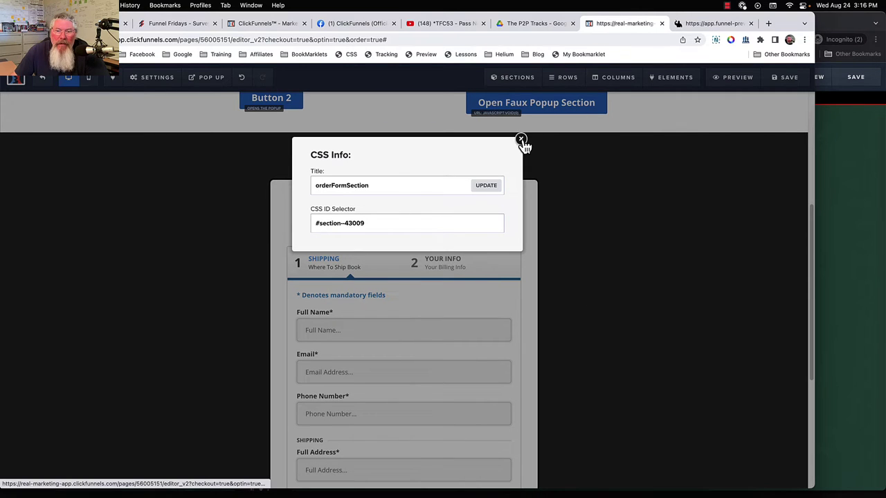
pyautogui.click(521, 140)
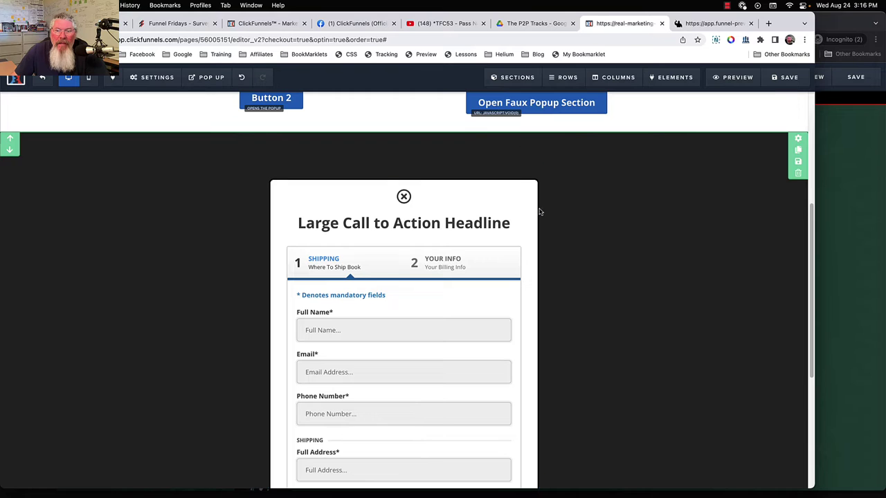
# Check the order form row's title and the close icon's title and chosen icon in their settings, and close the settings.
pyautogui.click(480, 173)
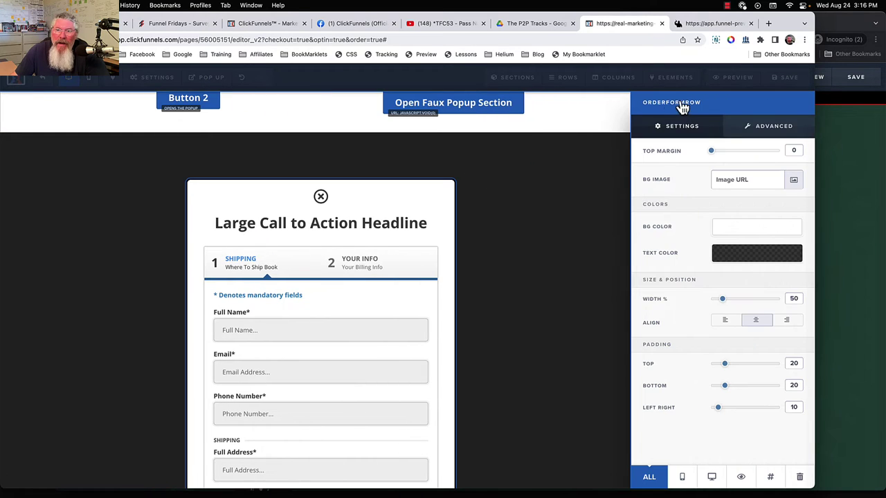
pyautogui.click(479, 184)
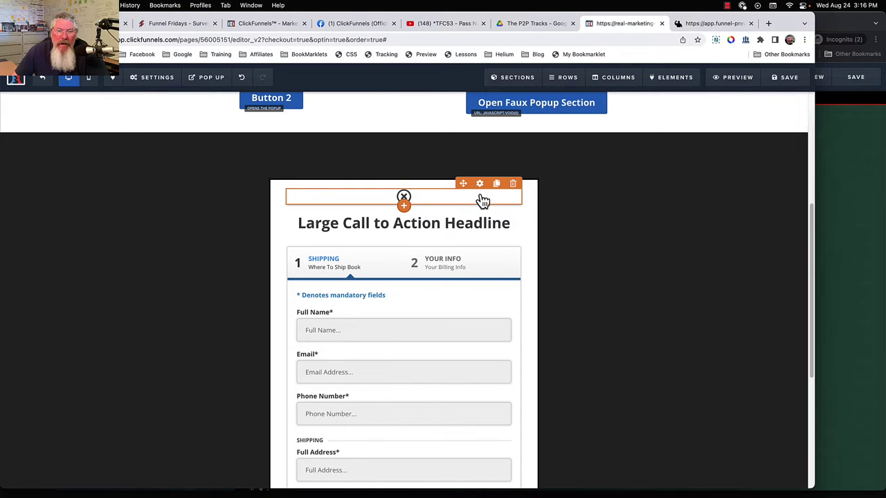
pyautogui.click(480, 184)
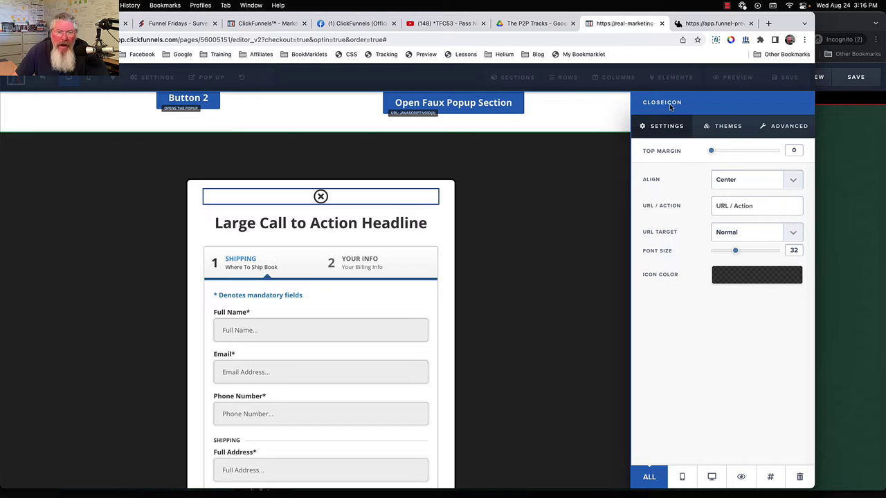
pyautogui.click(794, 128)
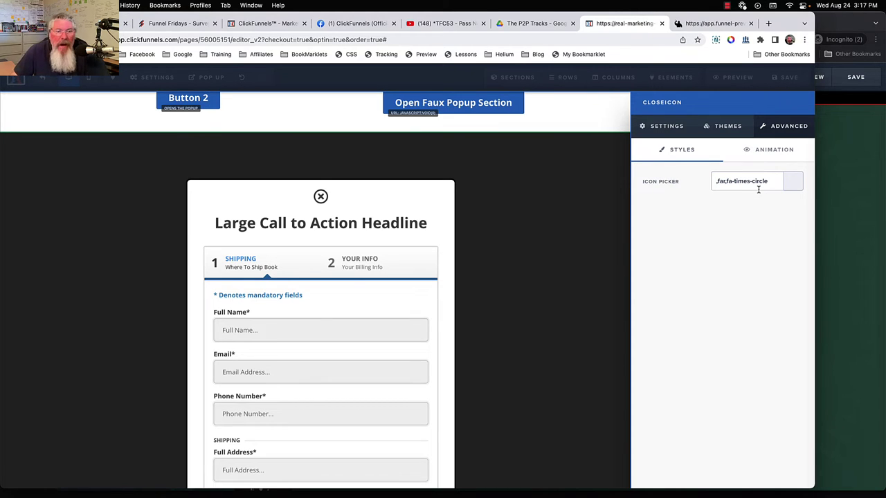
pyautogui.click(397, 203)
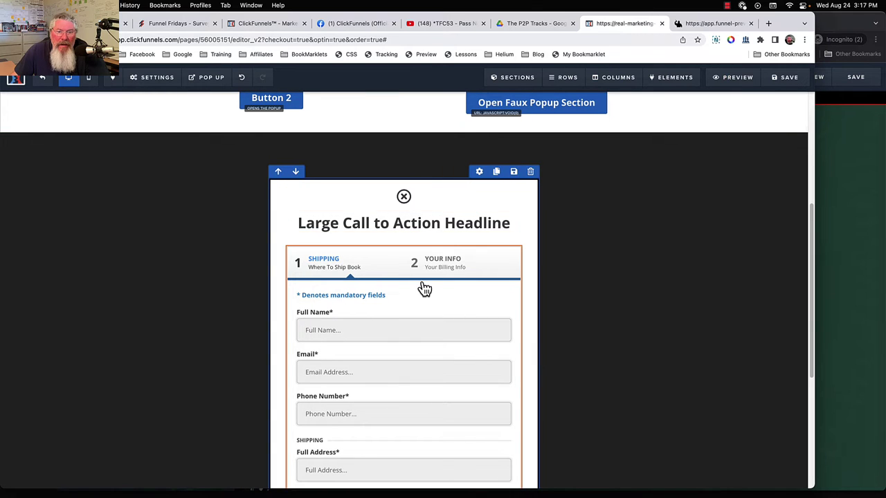
# Check the order form section's title in its settings, and look through the whole form from its close icon to the Go To Step #2 button.
pyautogui.scroll(-5, 425, 288)
pyautogui.scroll(10, 423, 289)
pyautogui.scroll(-4, 420, 289)
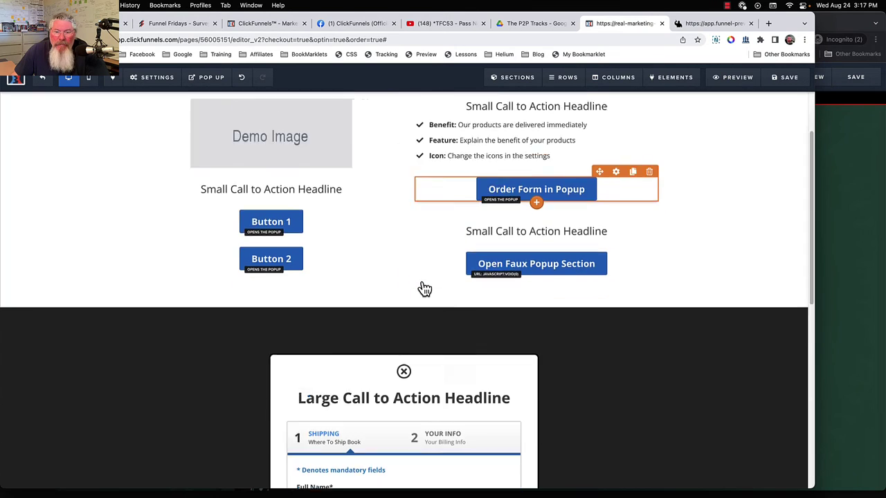
pyautogui.click(797, 201)
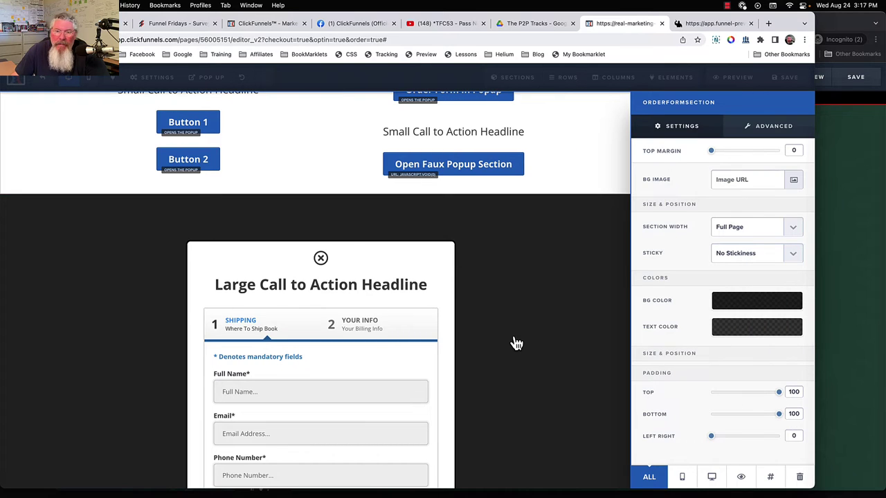
pyautogui.click(527, 300)
pyautogui.scroll(-5, 530, 302)
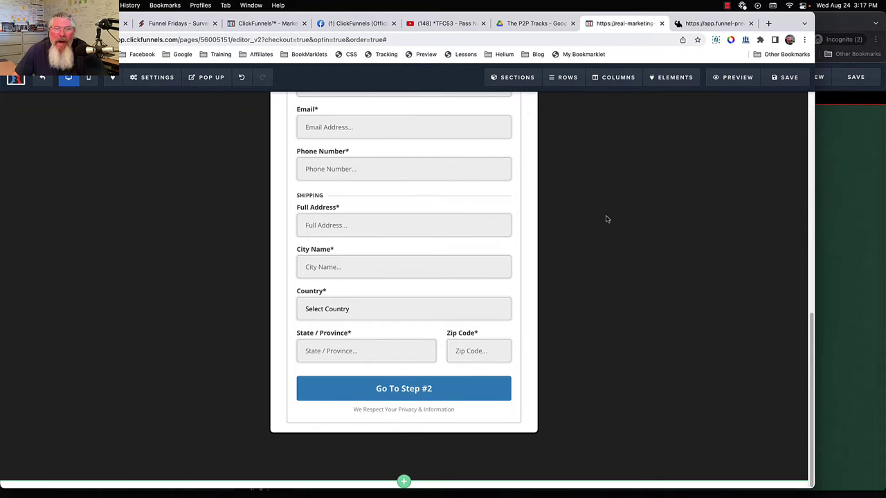
pyautogui.scroll(3, 498, 204)
pyautogui.scroll(-3, 484, 208)
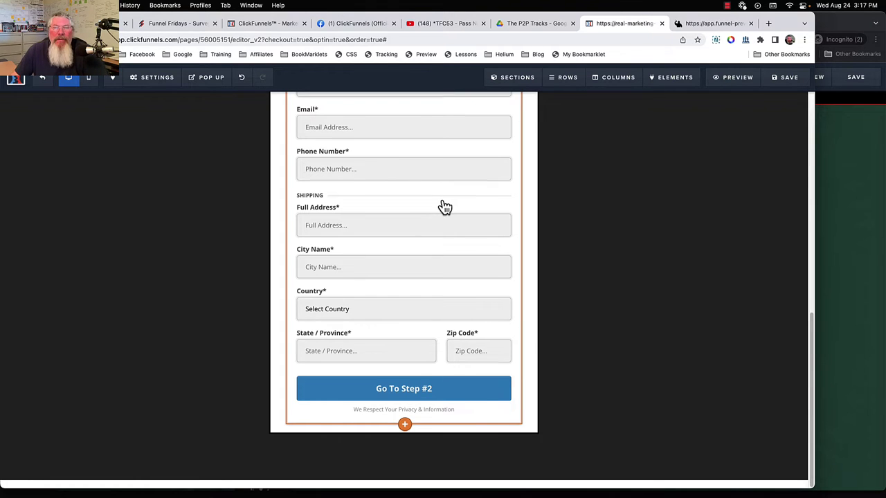
pyautogui.scroll(5, 443, 205)
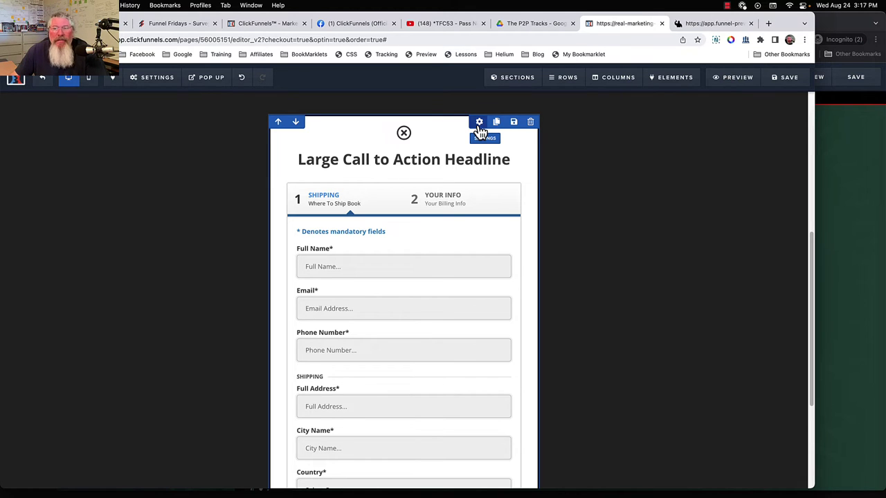
# Switch to the page preview, open the faux popup section there, and return to the editor.
pyautogui.click(720, 24)
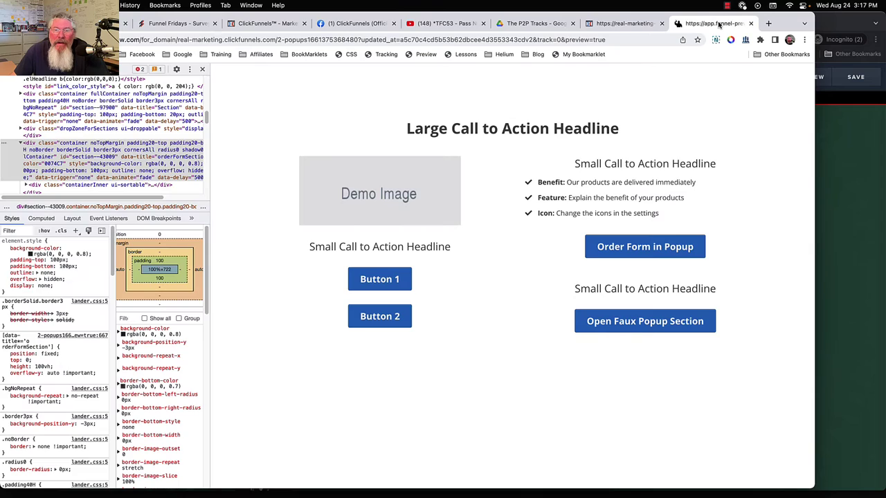
pyautogui.click(629, 324)
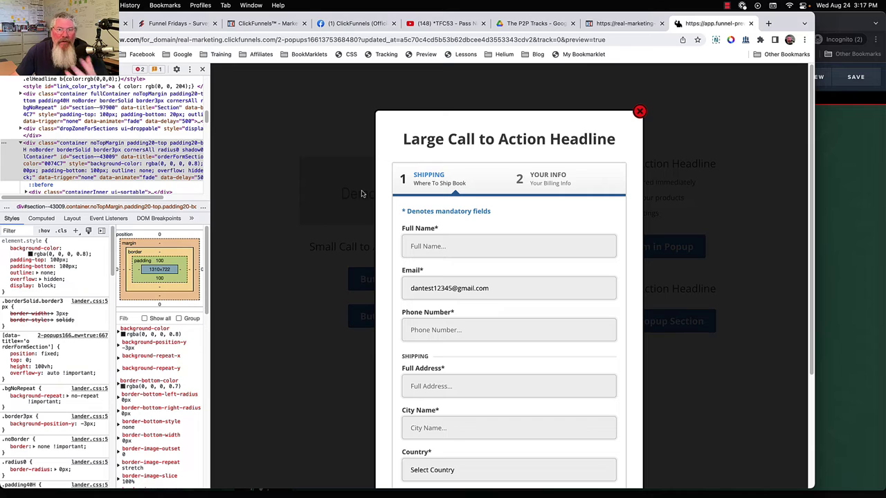
pyautogui.click(614, 26)
pyautogui.click(744, 176)
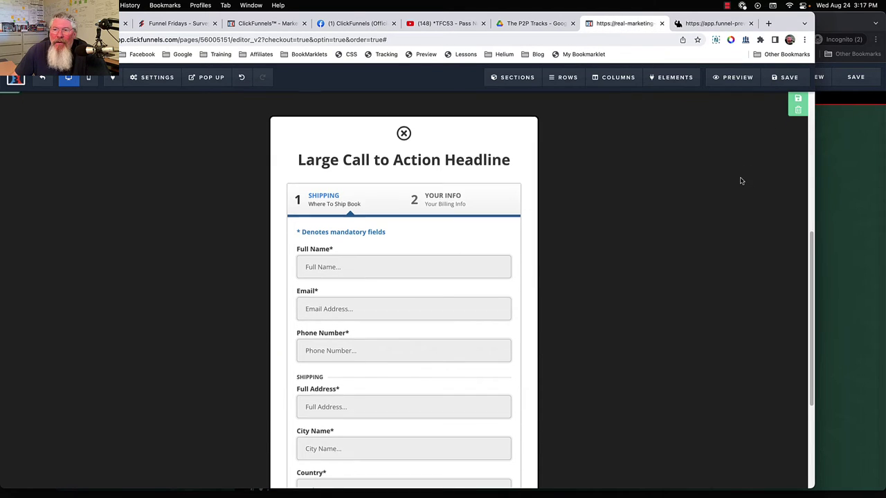
# Inspect the background colour and opacity of orderFormSection in its settings, and close them without changing the colour.
pyautogui.scroll(-5, 782, 218)
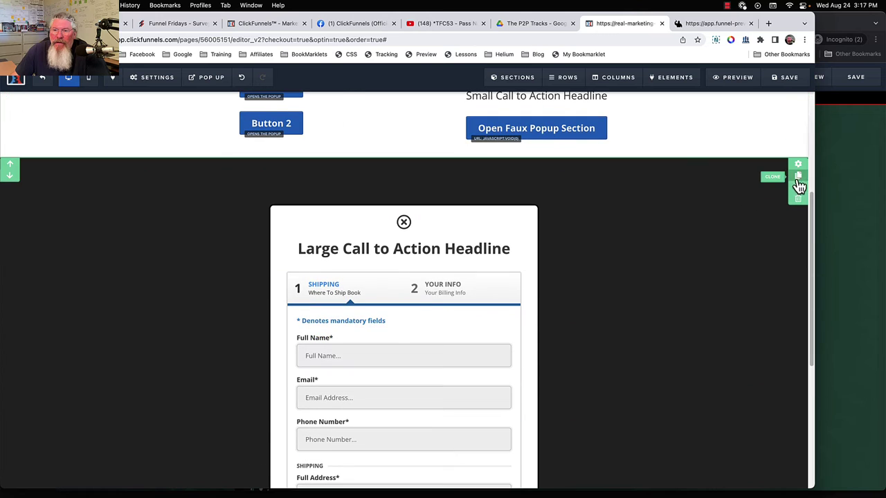
pyautogui.click(799, 167)
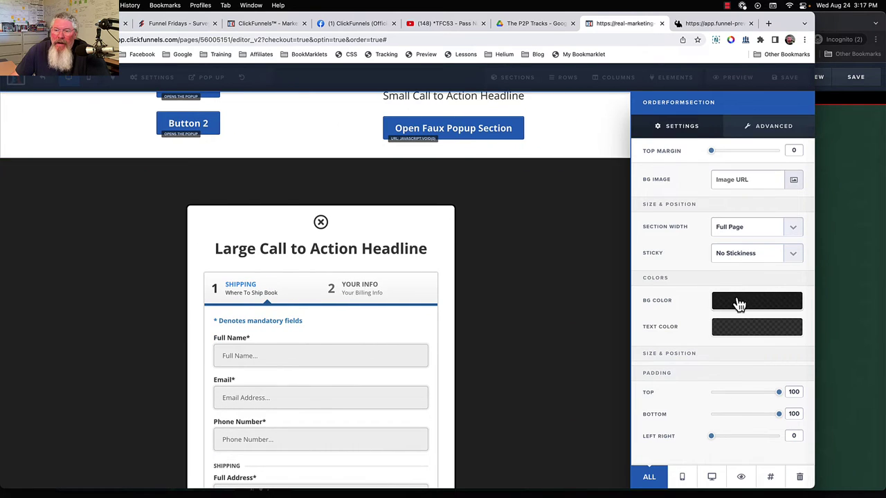
pyautogui.click(739, 302)
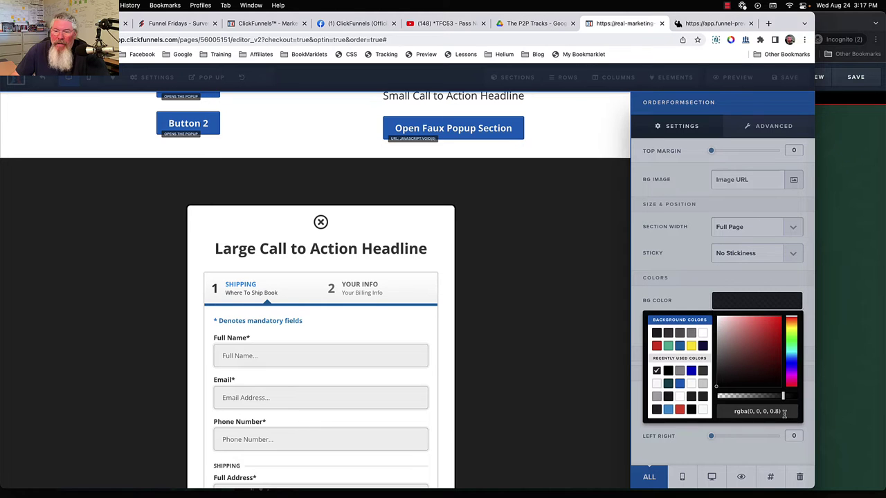
pyautogui.click(694, 273)
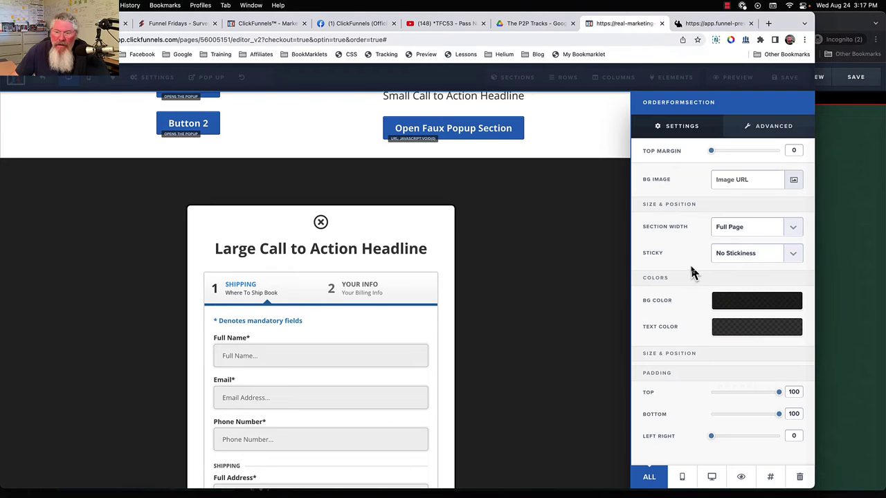
pyautogui.click(595, 252)
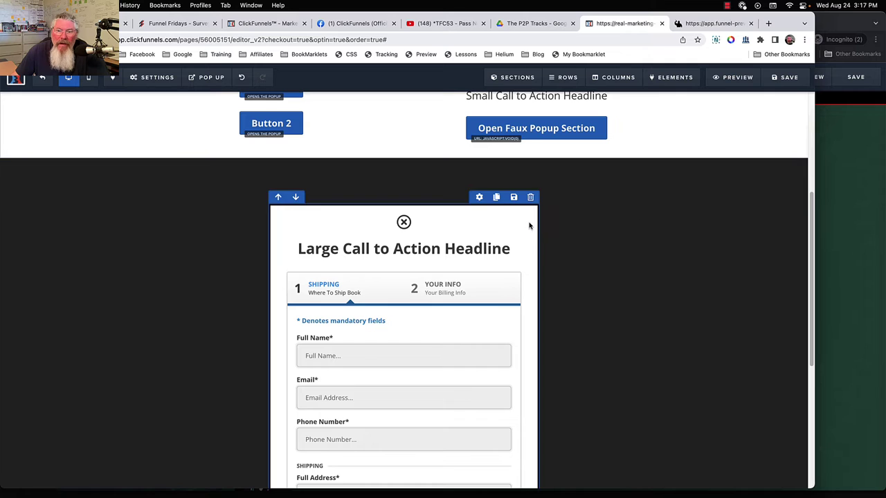
# Inspect the order form row's width and background, and its advanced corner radius and border styles, and close the settings.
pyautogui.click(479, 199)
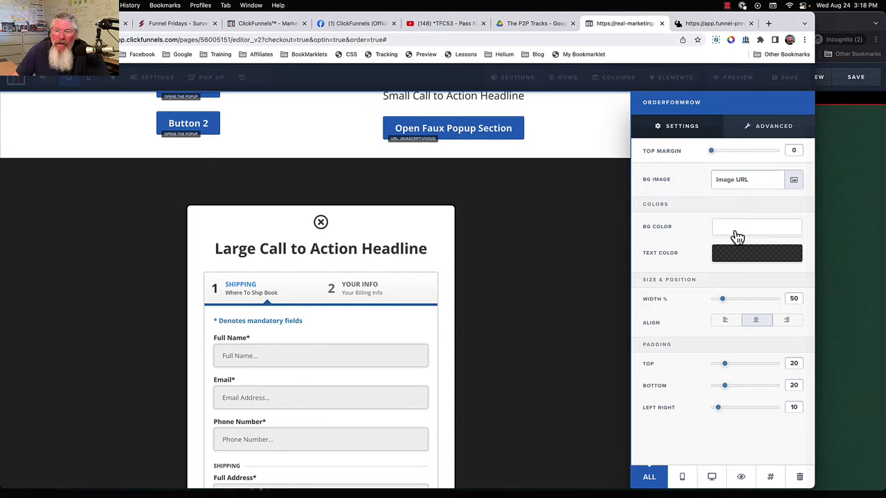
pyautogui.click(785, 135)
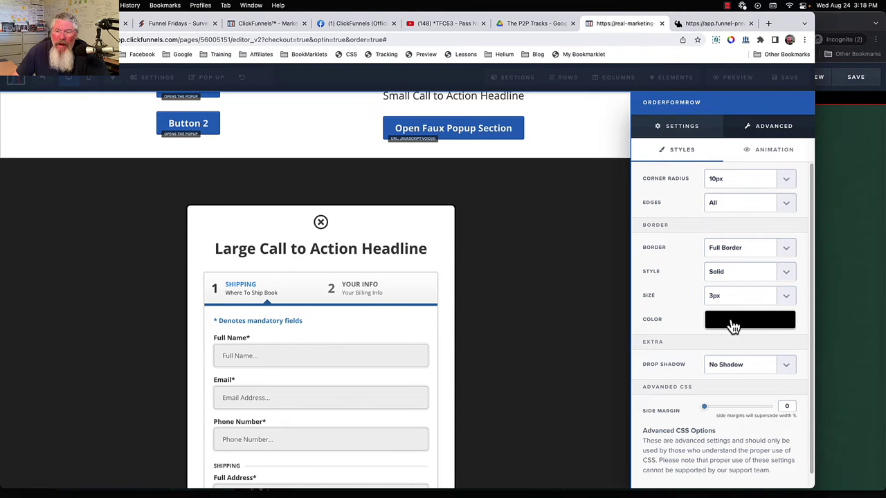
pyautogui.click(547, 302)
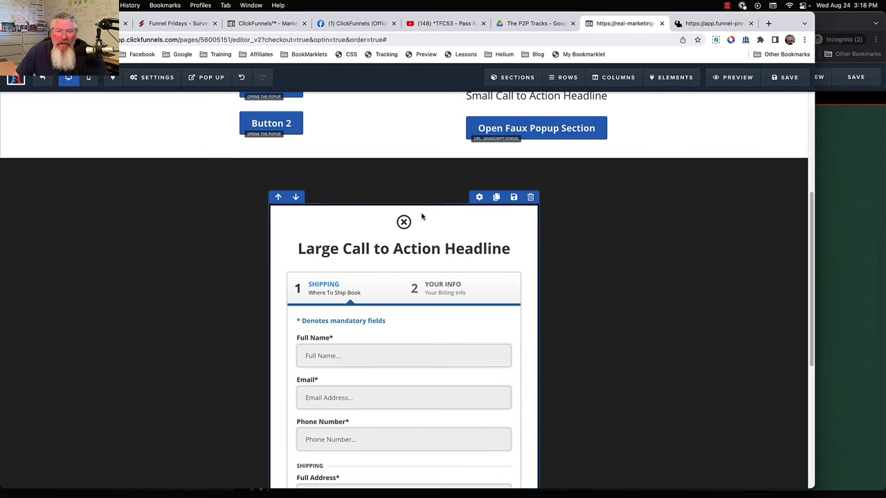
# Compare the close icon's placement in the previewed faux popup with its placement in the editor.
pyautogui.click(703, 25)
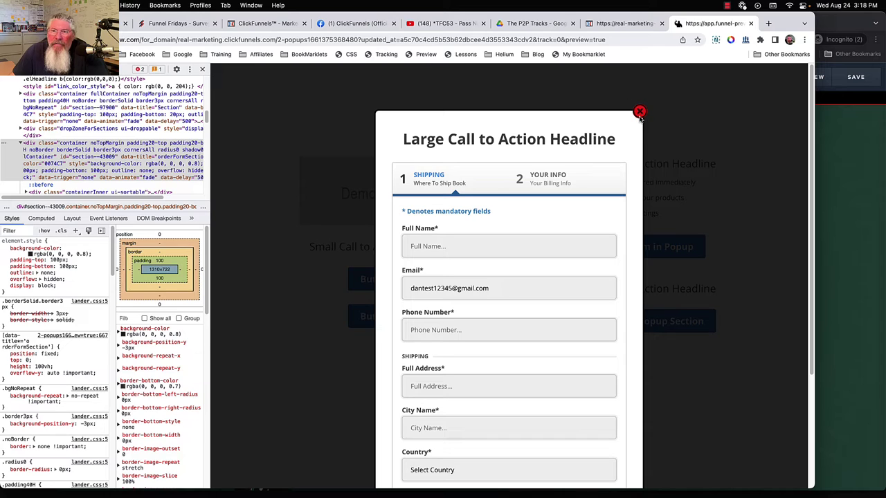
pyautogui.click(624, 23)
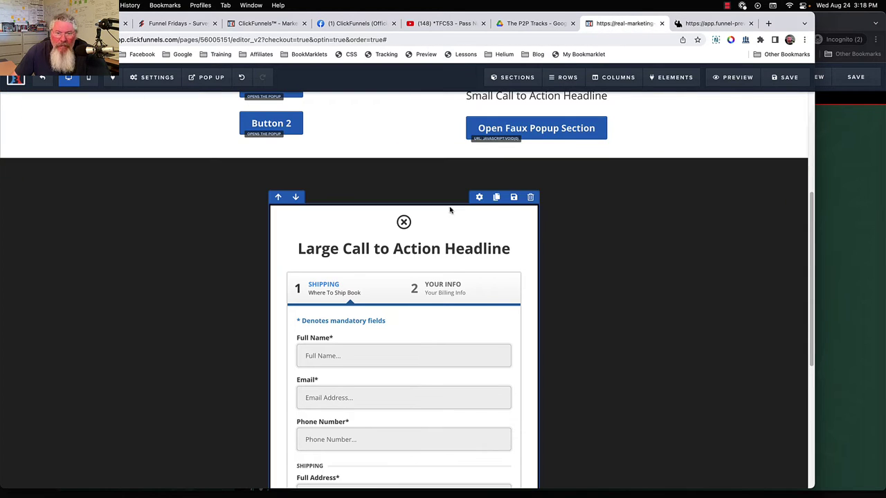
pyautogui.click(405, 224)
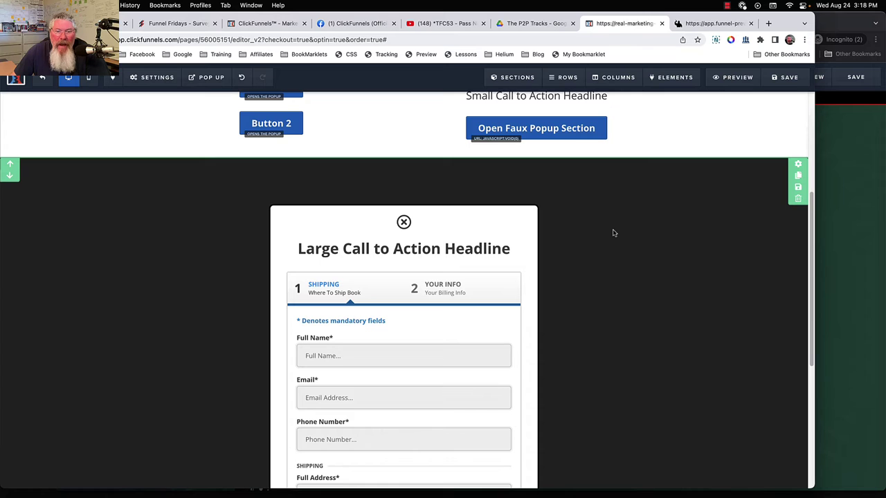
# Locate orderFormSection through section management, close the section list, and go back to the start of the page.
pyautogui.scroll(5, 676, 247)
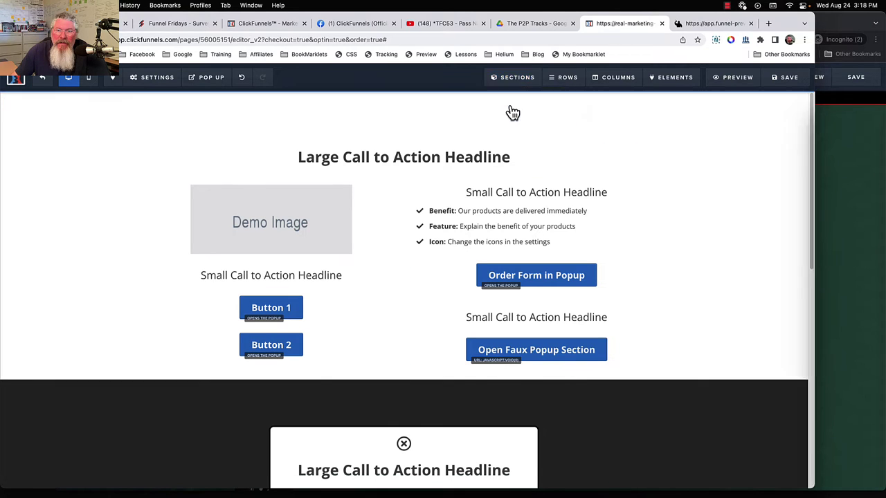
pyautogui.click(464, 148)
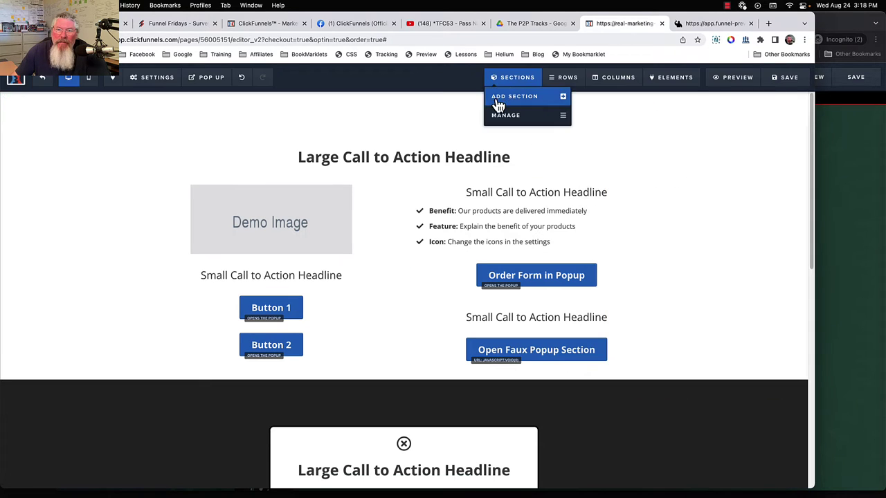
pyautogui.click(498, 116)
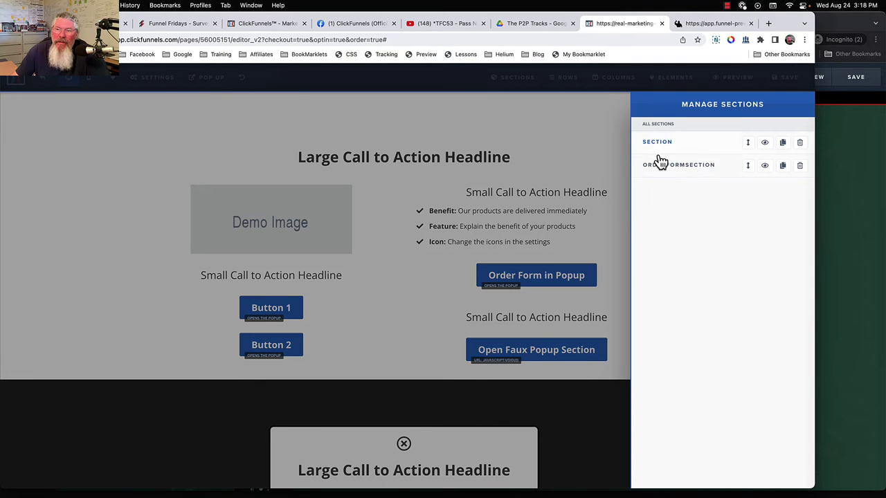
pyautogui.click(659, 166)
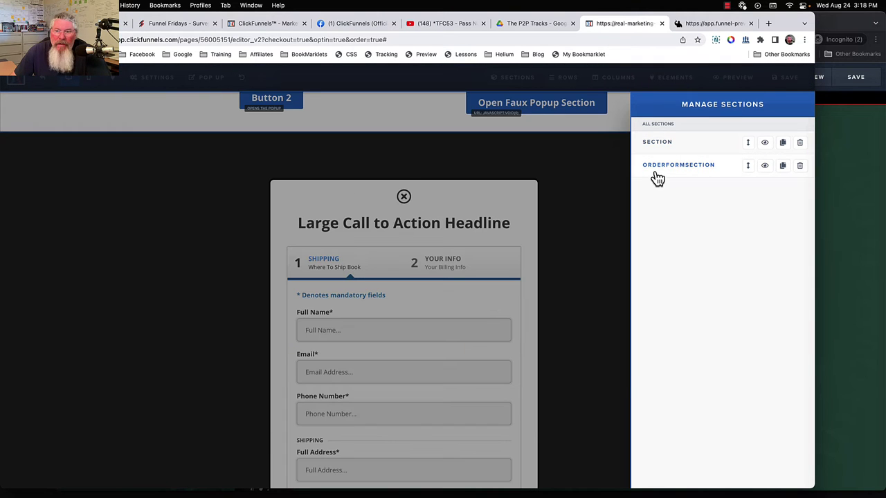
pyautogui.click(597, 202)
pyautogui.scroll(3, 592, 238)
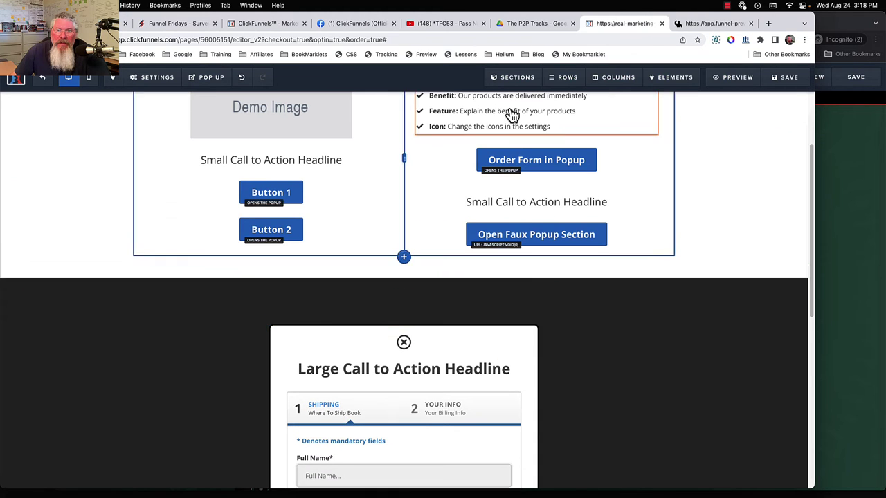
pyautogui.scroll(2, 638, 304)
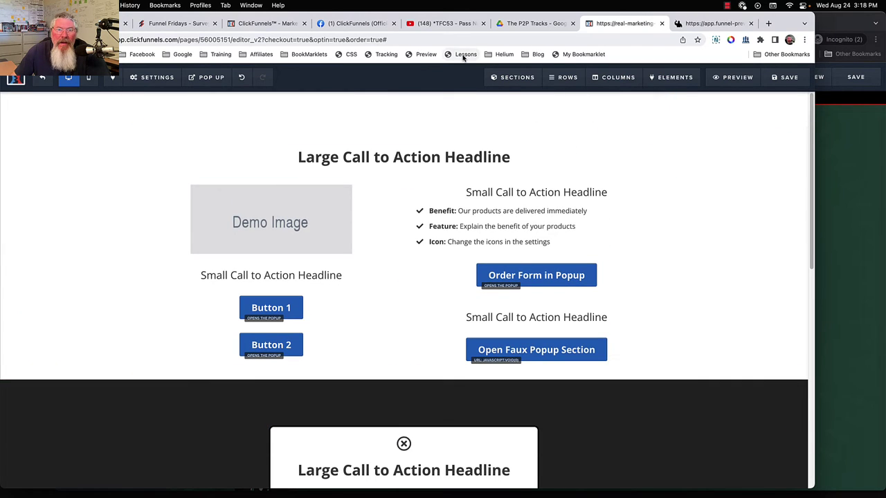
# End the custom CSS comment with */ right after the orderFormSection rule, and move the CSS editor aside to uncover the order form.
pyautogui.click(351, 55)
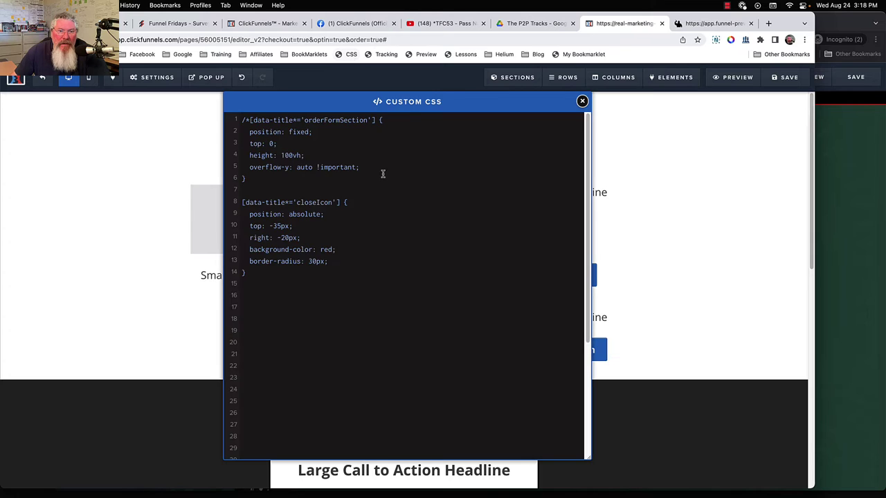
pyautogui.click(243, 191)
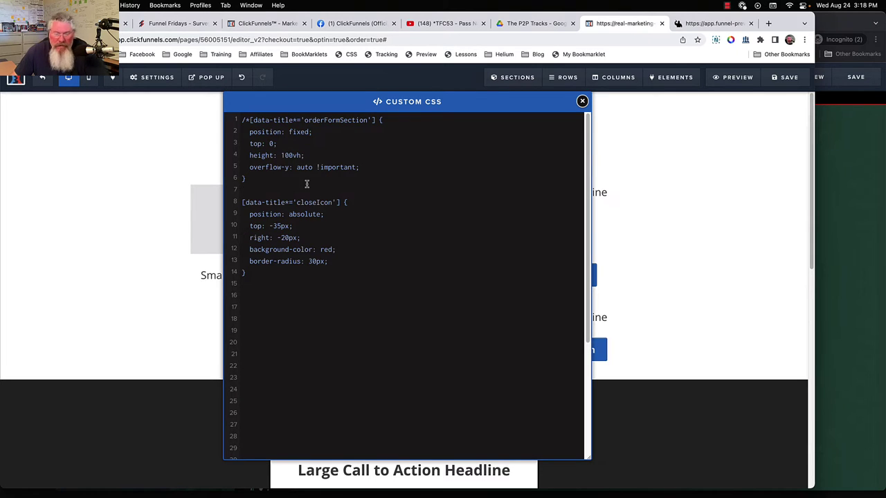
pyautogui.click(258, 180)
pyautogui.write('*')
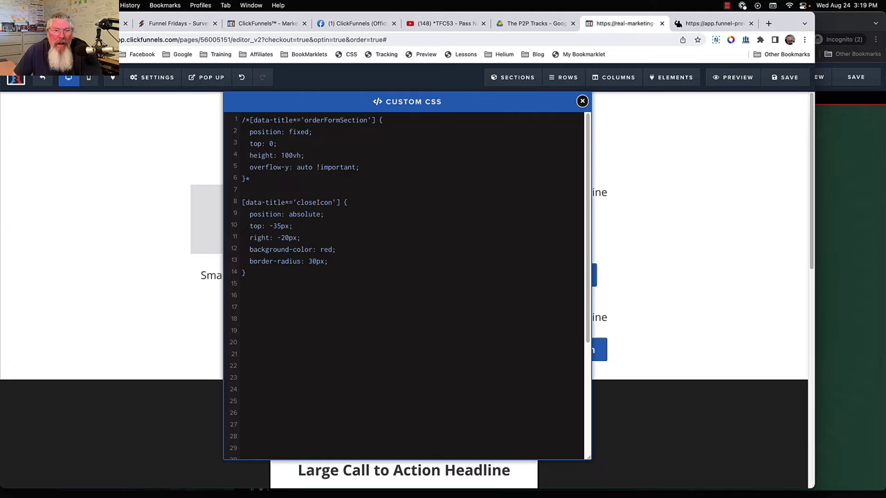
pyautogui.write('/')
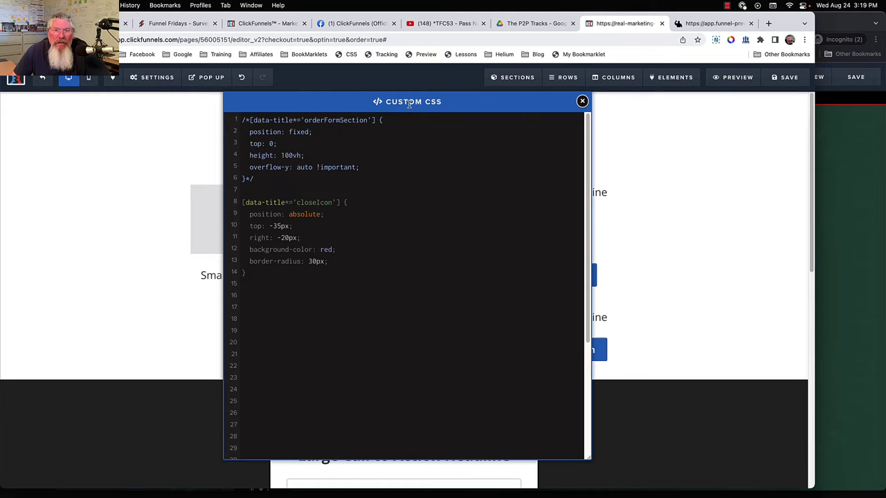
pyautogui.moveTo(411, 103); pyautogui.dragTo(741, 121)
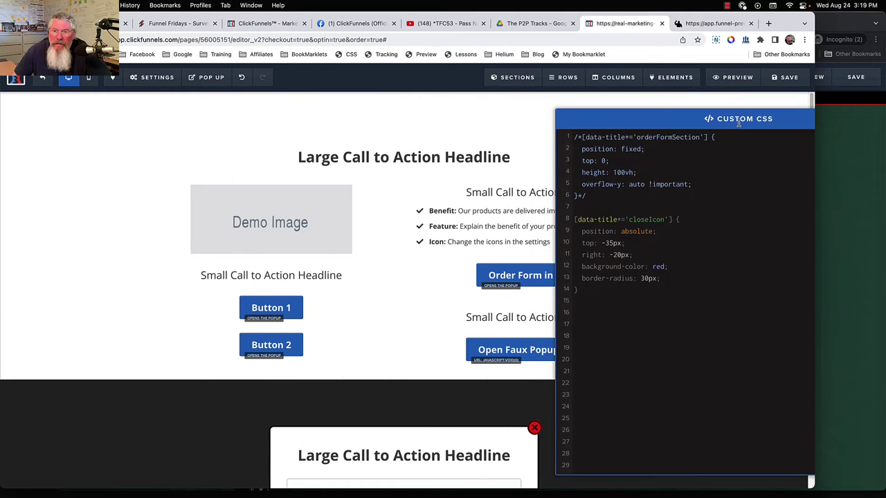
# Disable the top, right, background-color and border-radius declarations in the closeIcon CSS rule by putting a / before each.
pyautogui.scroll(-1, 400, 277)
pyautogui.scroll(-3, 400, 278)
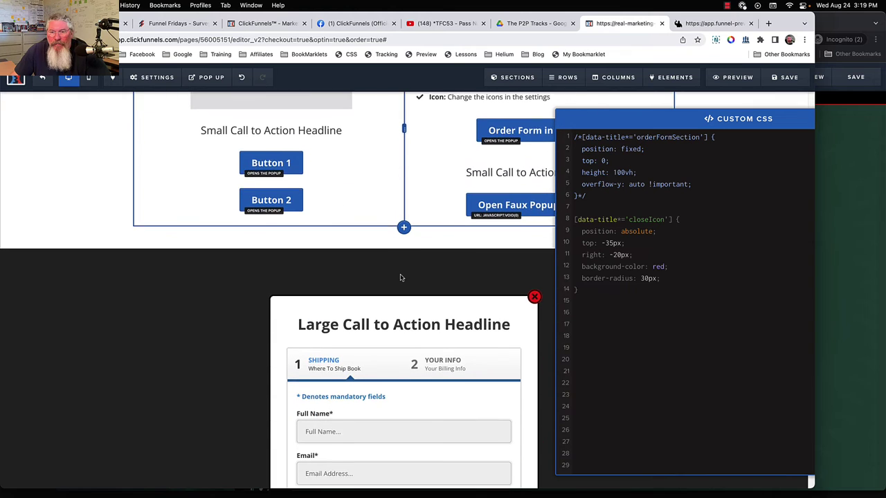
pyautogui.click(578, 243)
pyautogui.write('/')
pyautogui.click(578, 254)
pyautogui.write('/')
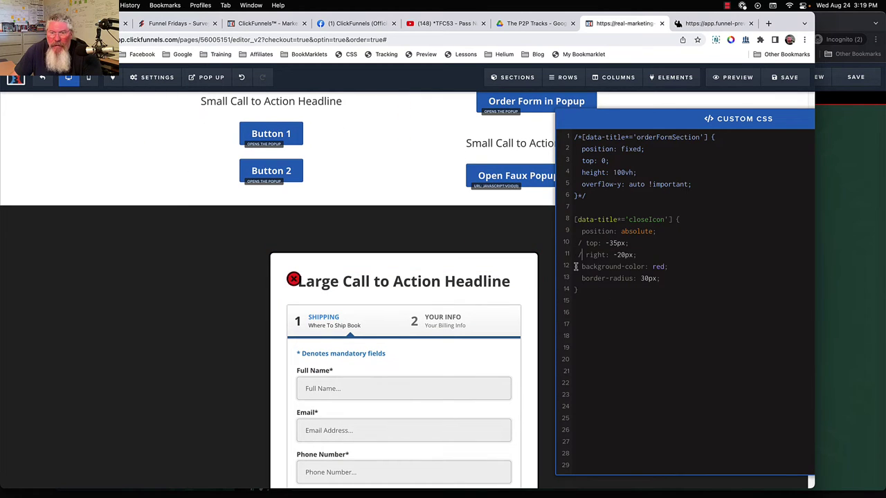
pyautogui.click(579, 266)
pyautogui.write('/')
pyautogui.click(579, 278)
pyautogui.write('/')
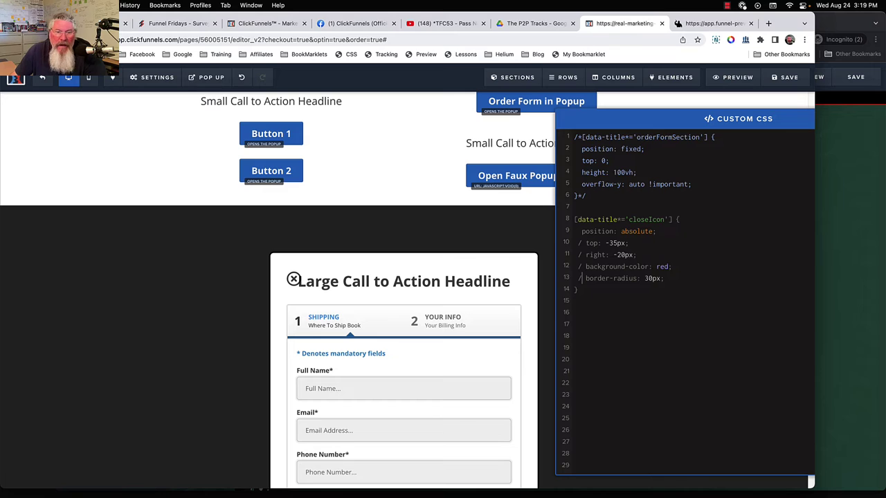
# Disable and restore position: absolute in the closeIcon rule with a leading /, and re-enable its top: -35px declaration.
pyautogui.click(580, 231)
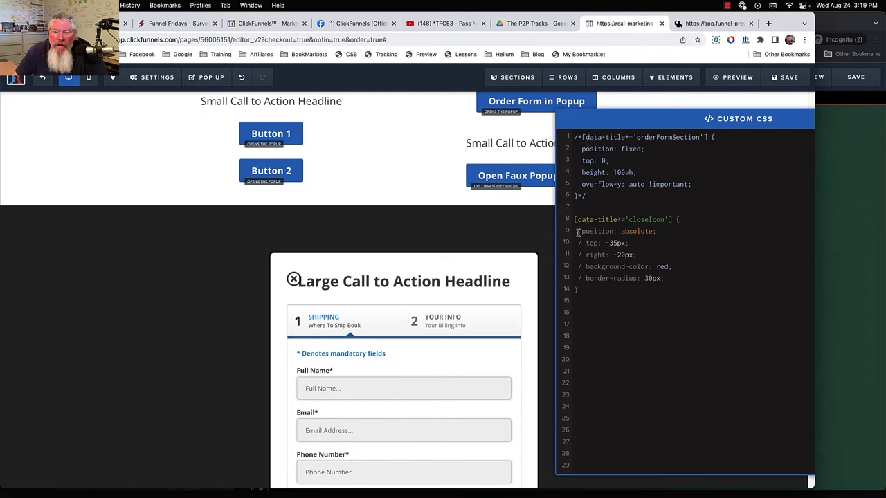
pyautogui.write('/')
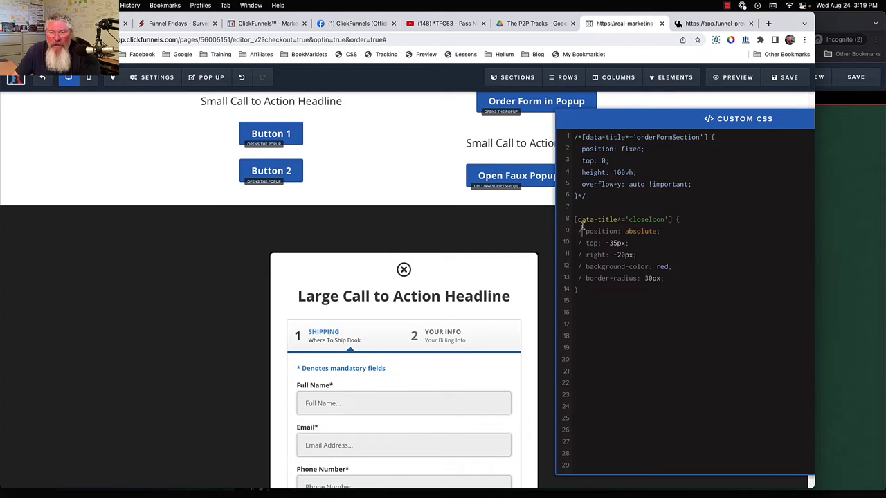
pyautogui.press('BackSpace')
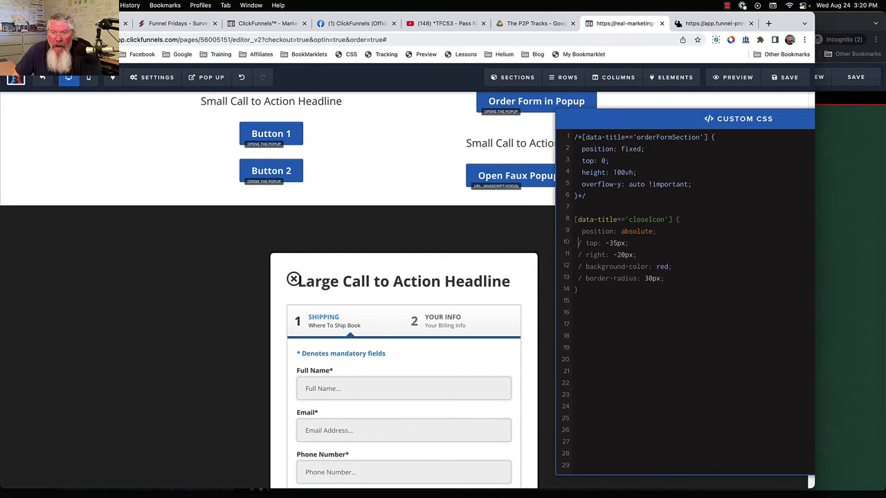
pyautogui.press('Delete')
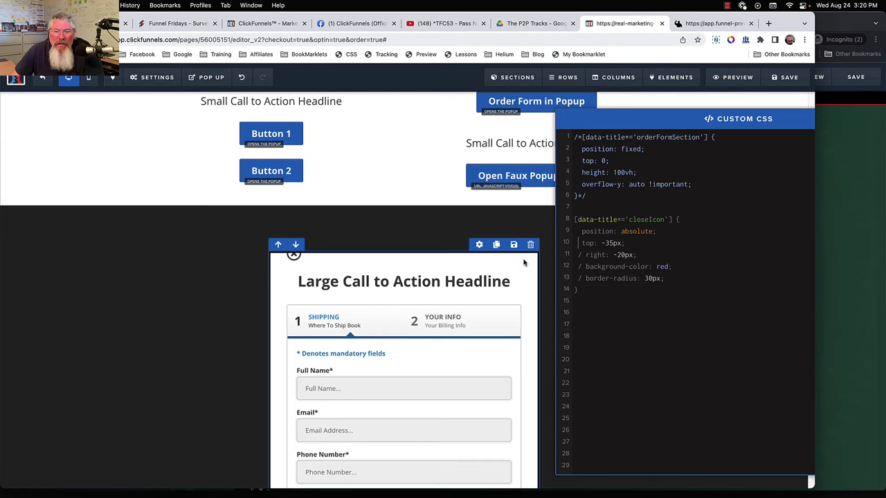
# Inspect the order form row's padding settings, moving the CSS editor aside to uncover them.
pyautogui.click(479, 245)
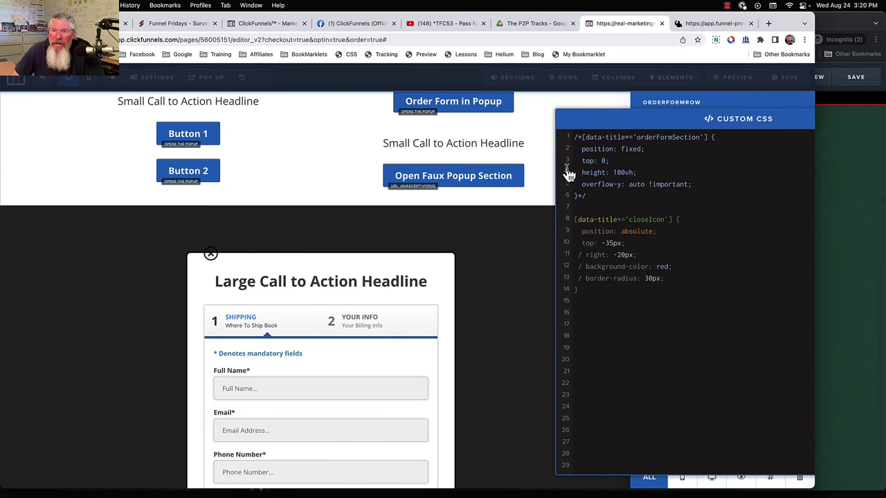
pyautogui.moveTo(738, 121); pyautogui.dragTo(196, 122)
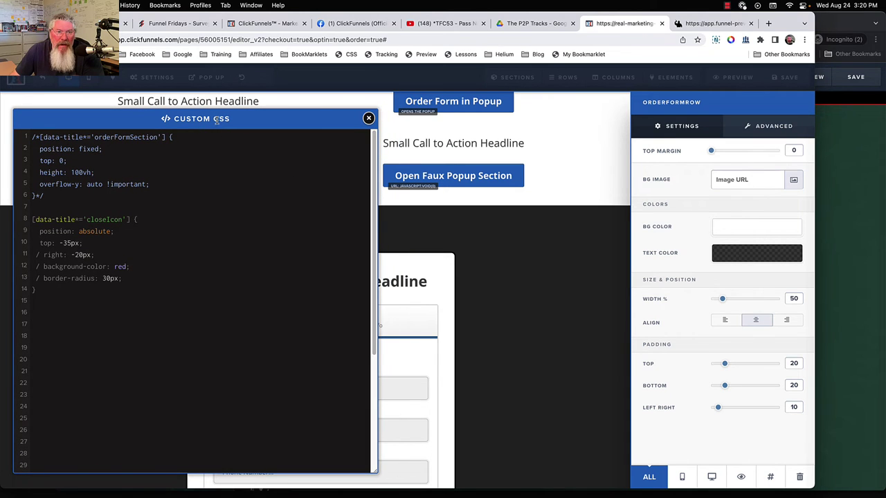
pyautogui.moveTo(216, 125); pyautogui.dragTo(2, 157)
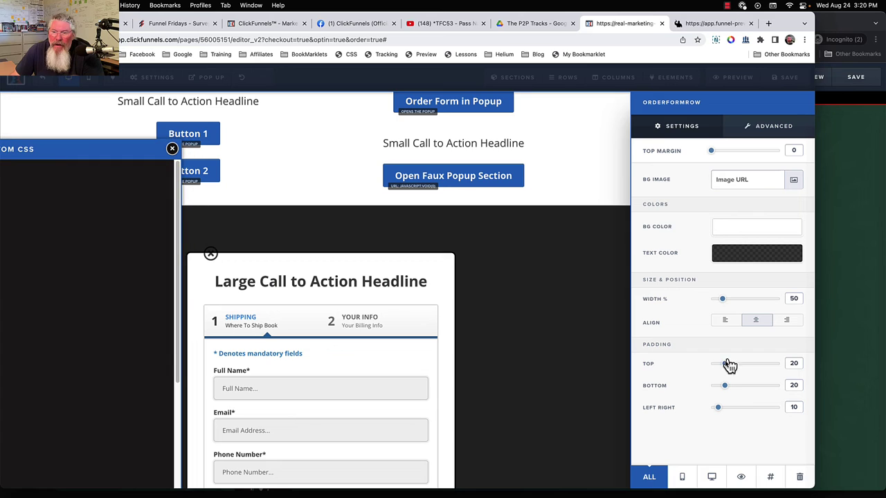
pyautogui.moveTo(725, 364)
pyautogui.mouseDown()
pyautogui.moveTo(709, 365)
pyautogui.moveTo(726, 366)
pyautogui.mouseUp()
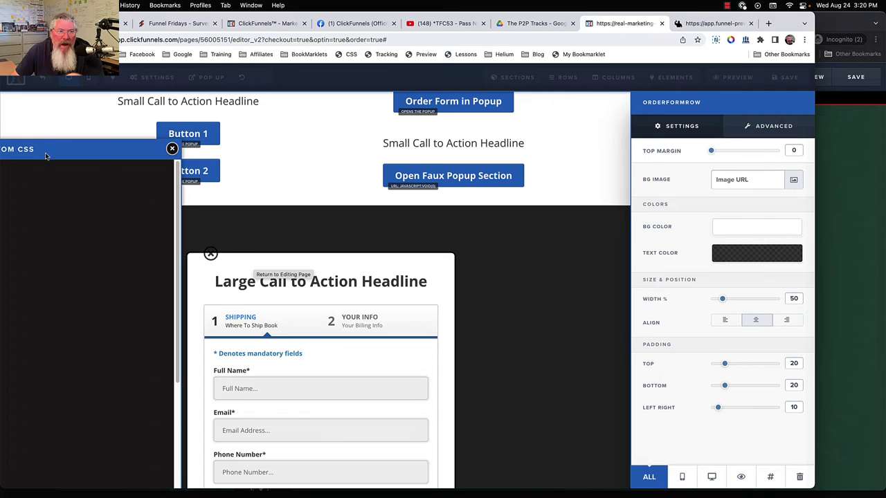
# Re-enable right: -20px in the closeIcon rule, close the row settings, and move the CSS editor off the form's close icon.
pyautogui.moveTo(40, 150); pyautogui.dragTo(528, 130)
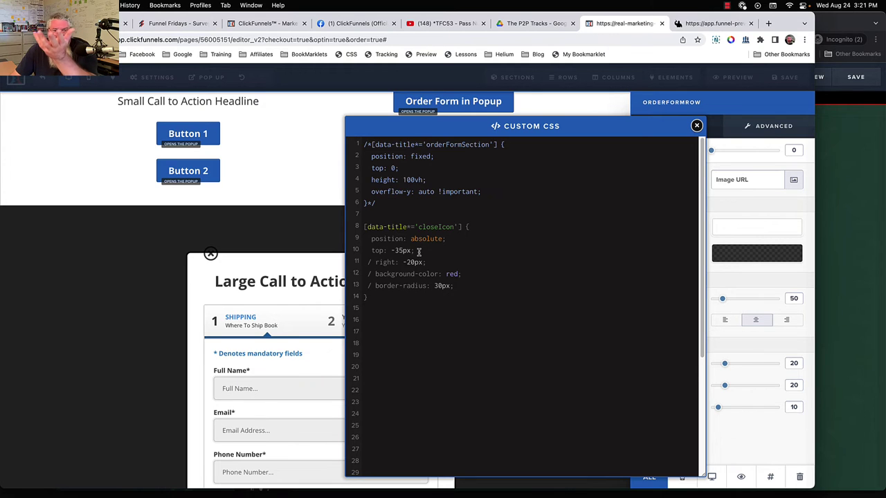
pyautogui.click(371, 263)
pyautogui.press('BackSpace')
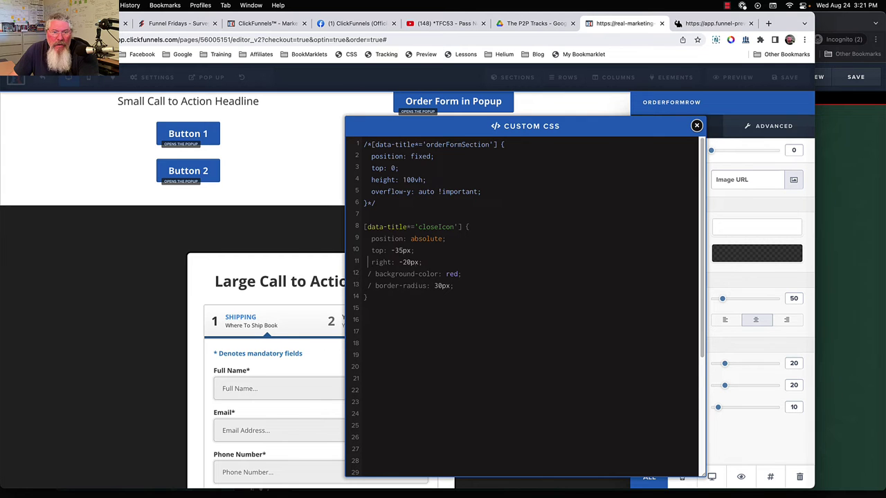
pyautogui.click(288, 247)
pyautogui.moveTo(540, 128); pyautogui.dragTo(194, 117)
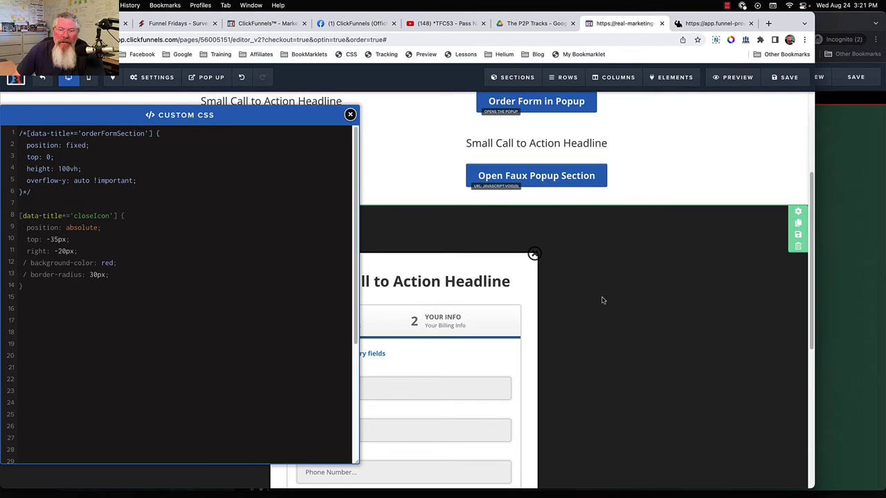
# Re-enable background-color: red and border-radius: 30px in the closeIcon rule by removing their leading slashes.
pyautogui.click(26, 263)
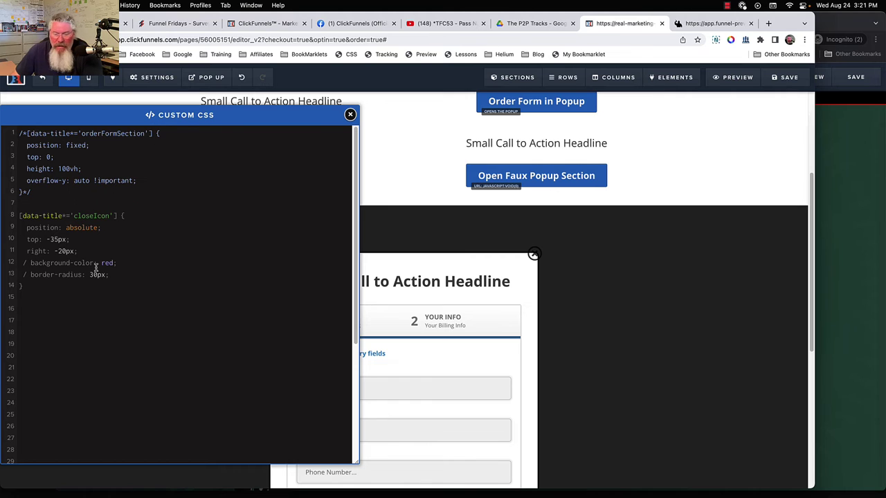
pyautogui.press('BackSpace')
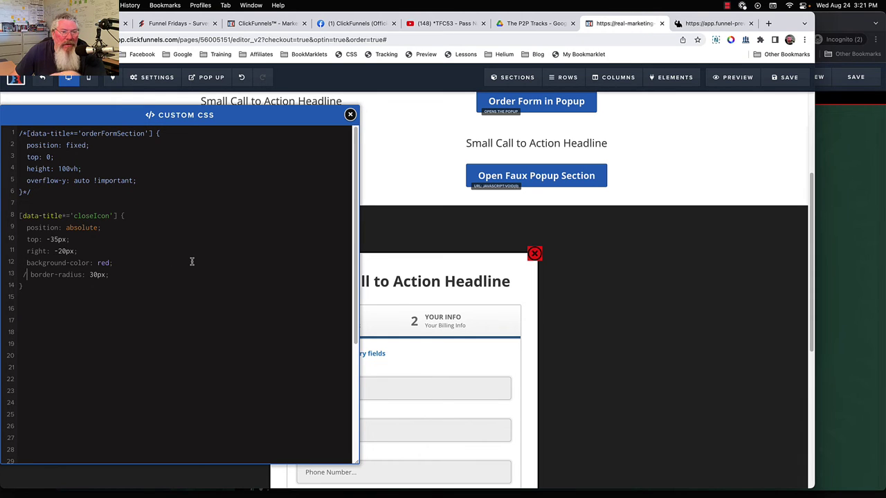
pyautogui.press('BackSpace')
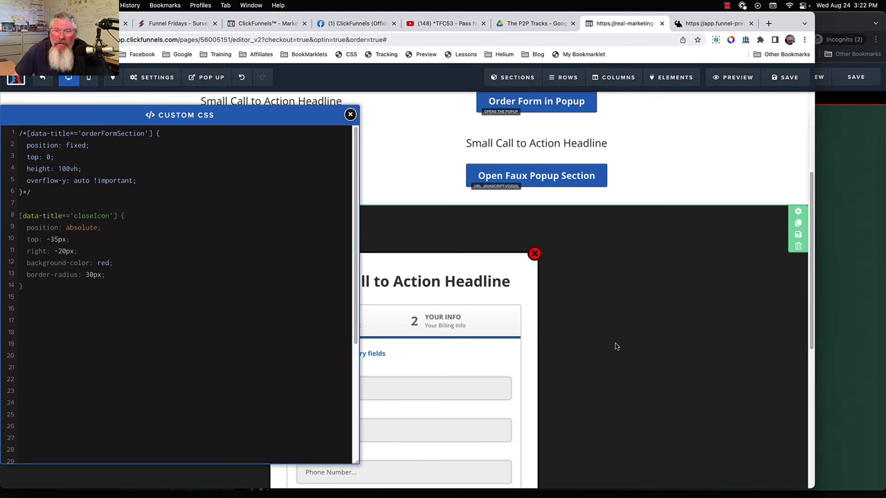
# Put a / before the position, top, height and overflow-y declarations inside the commented-out orderFormSection rule.
pyautogui.scroll(5, 612, 348)
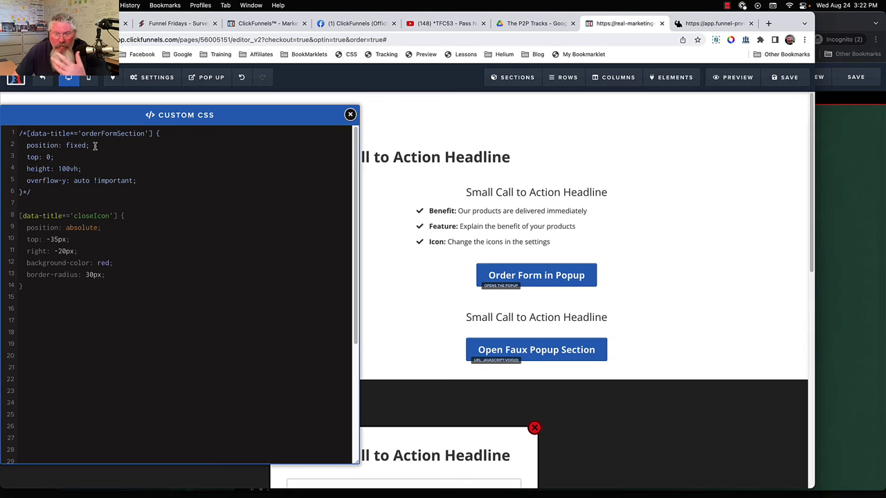
pyautogui.click(21, 146)
pyautogui.write('/')
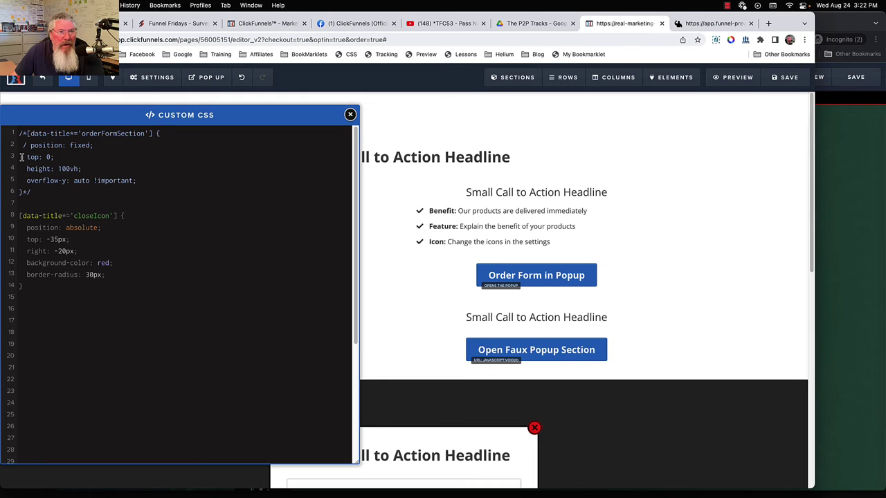
pyautogui.click(22, 157)
pyautogui.write('/')
pyautogui.click(21, 168)
pyautogui.write('/')
pyautogui.click(21, 180)
pyautogui.write('/')
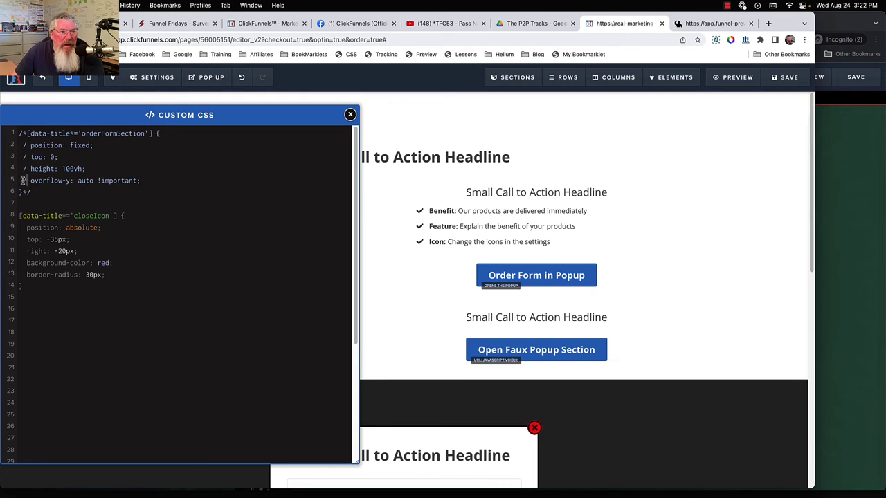
# Remove the closing */ and opening /* comment markers around the orderFormSection rule.
pyautogui.click(35, 192)
pyautogui.press('BackSpace')
pyautogui.press('BackSpace')
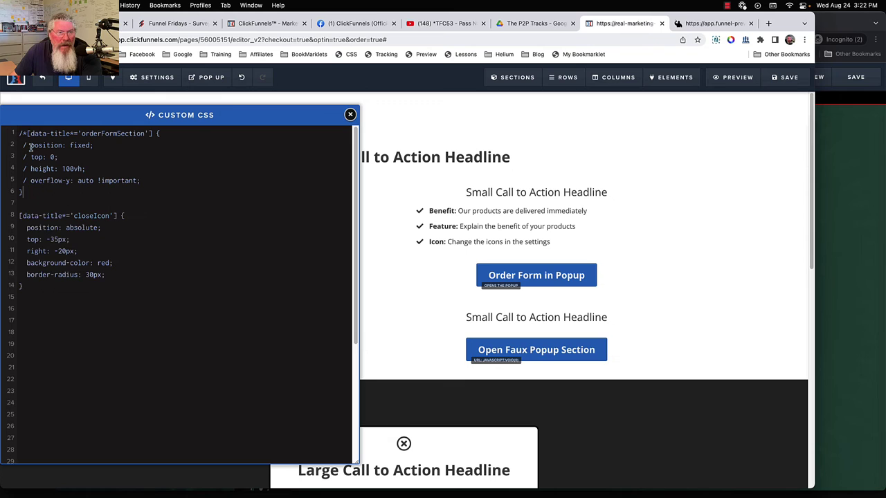
pyautogui.click(26, 133)
pyautogui.press('BackSpace')
pyautogui.press('BackSpace')
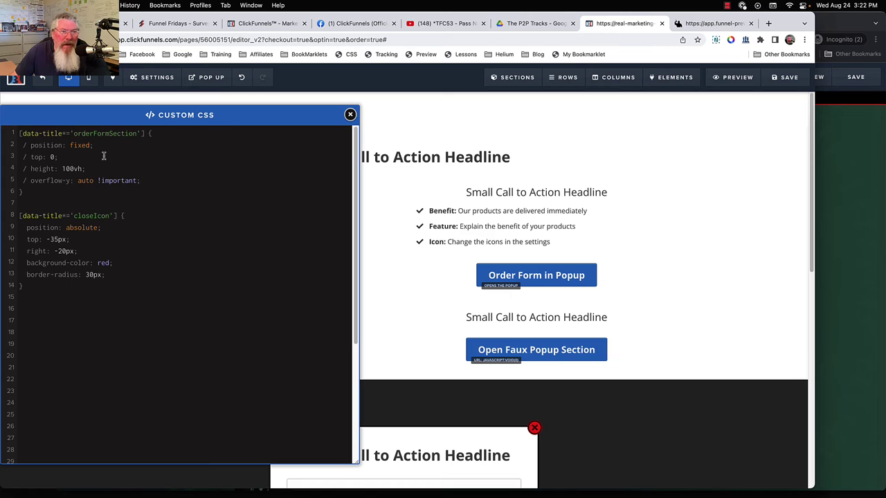
# Re-enable position: fixed and top: 0 in the orderFormSection rule by removing their leading slashes.
pyautogui.press('BackSpace')
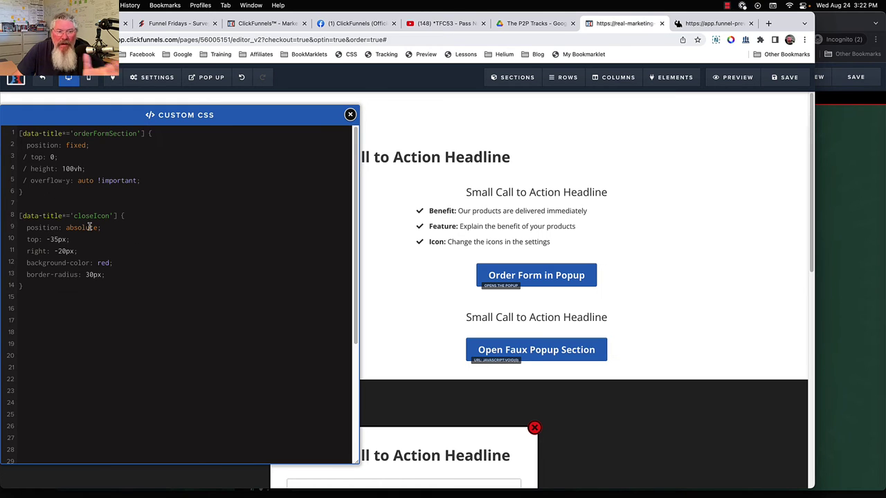
pyautogui.click(27, 157)
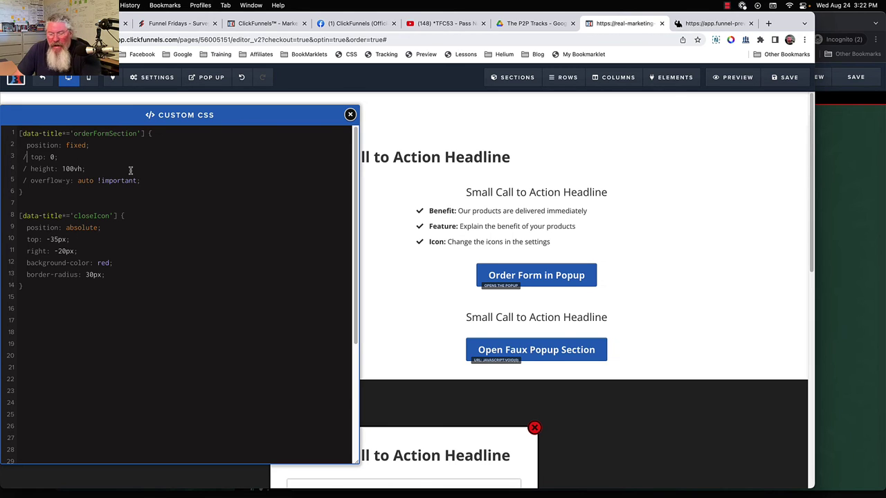
pyautogui.press('BackSpace')
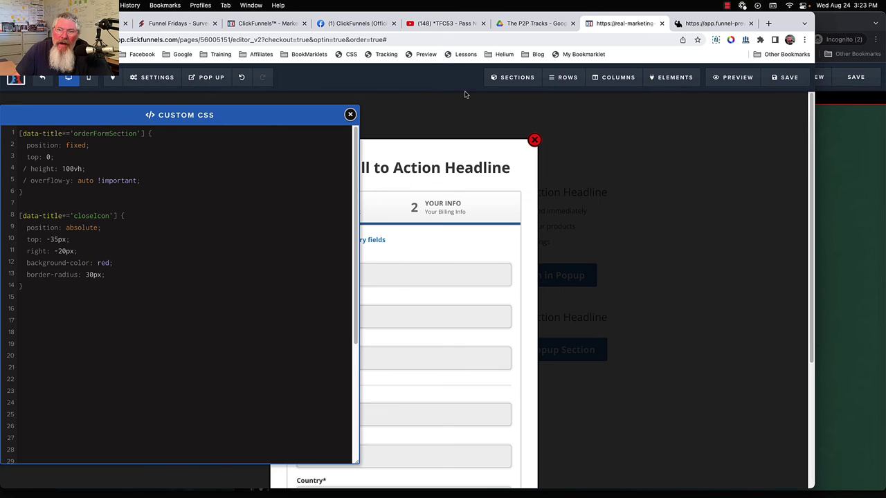
# Re-enable height: 100vh and overflow-y: auto !important in the orderFormSection rule, and check how the faux popup section scrolls.
pyautogui.moveTo(464, 96)
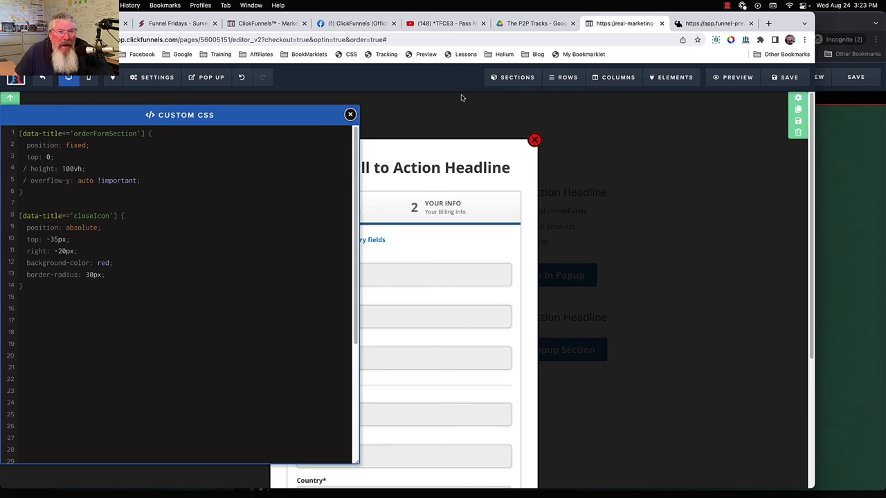
pyautogui.click(26, 169)
pyautogui.press('BackSpace')
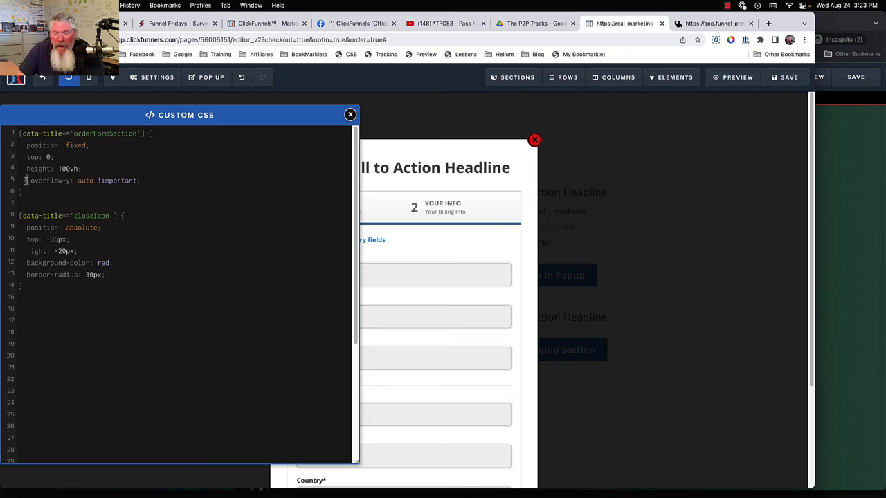
pyautogui.click(25, 180)
pyautogui.press('Delete')
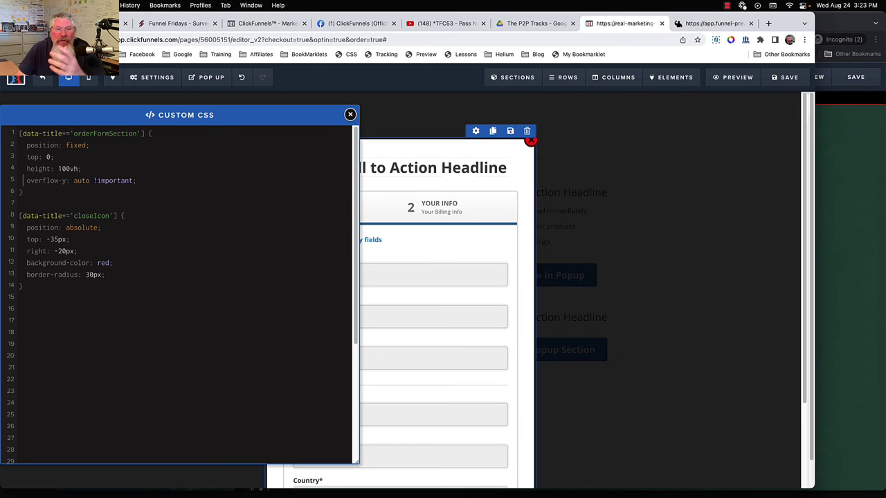
pyautogui.scroll(-3, 661, 219)
pyautogui.scroll(3, 672, 220)
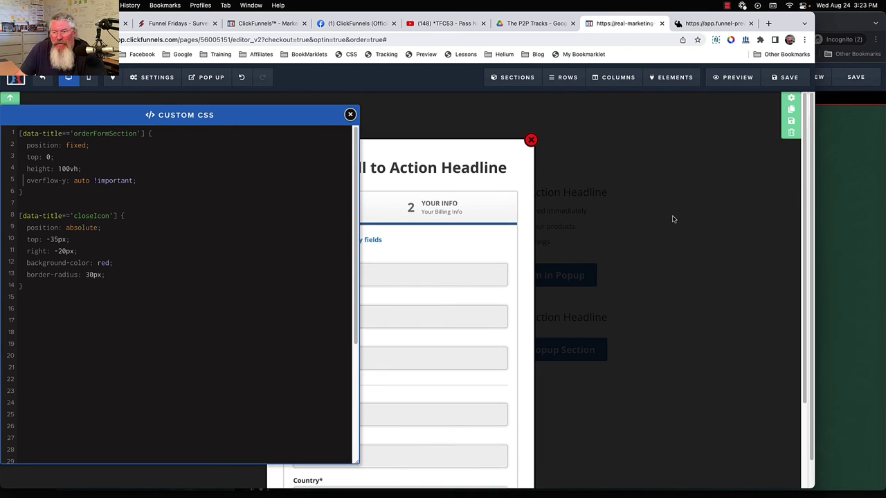
pyautogui.scroll(-3, 672, 219)
pyautogui.scroll(3, 671, 219)
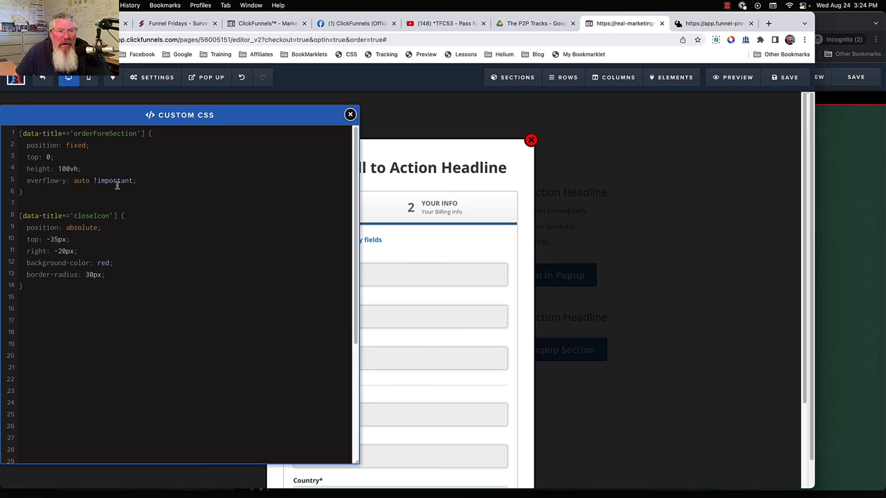
# Close the custom CSS editor and hide orderFormSection through section management, closing the section list.
pyautogui.click(351, 114)
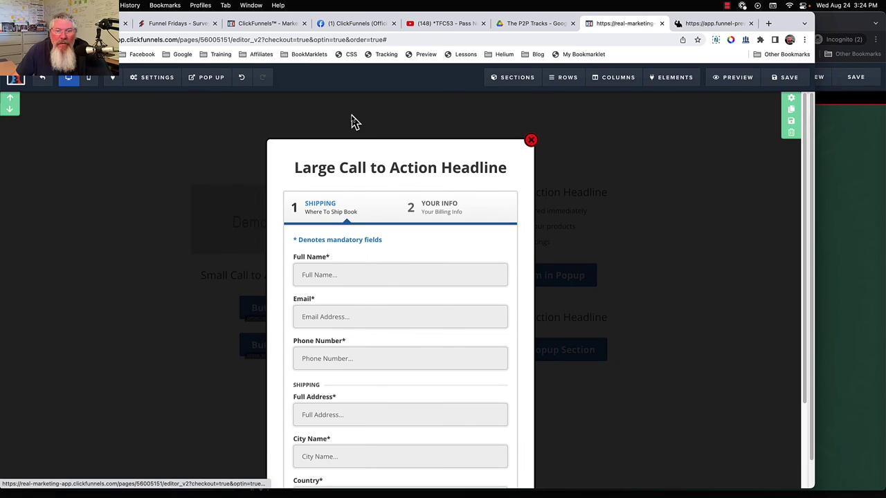
pyautogui.moveTo(558, 81)
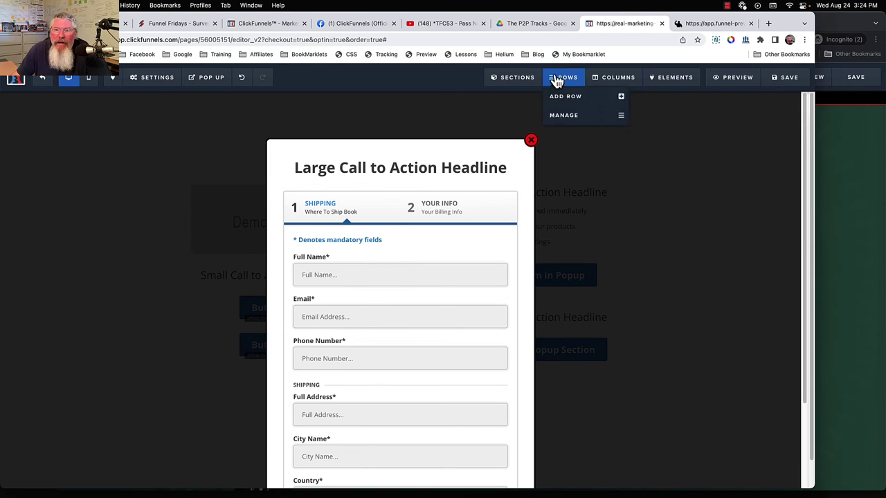
pyautogui.moveTo(512, 78)
pyautogui.click(505, 115)
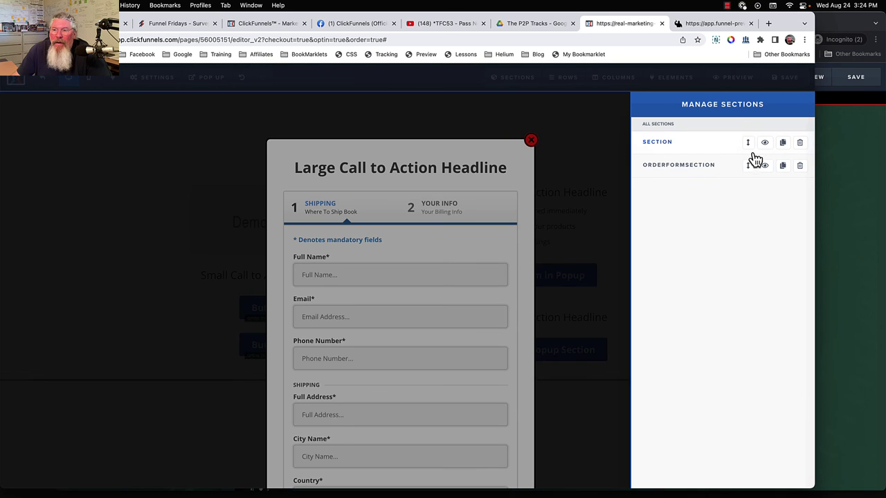
pyautogui.click(764, 165)
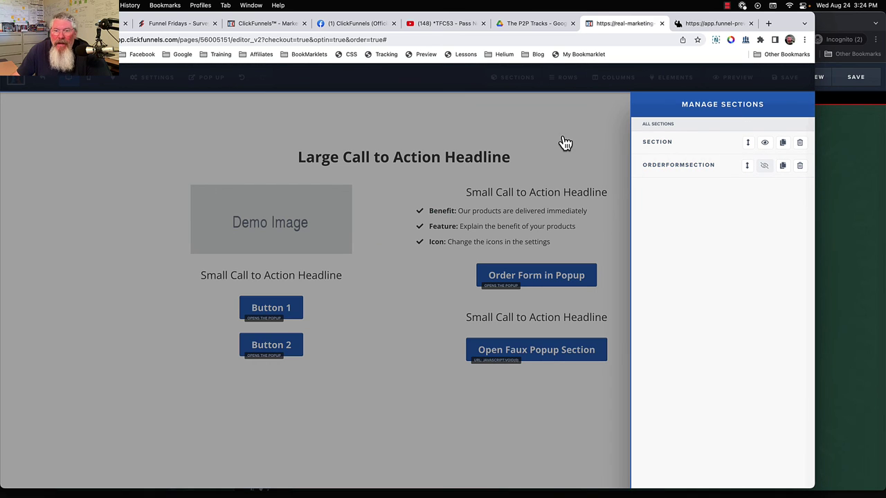
pyautogui.click(564, 141)
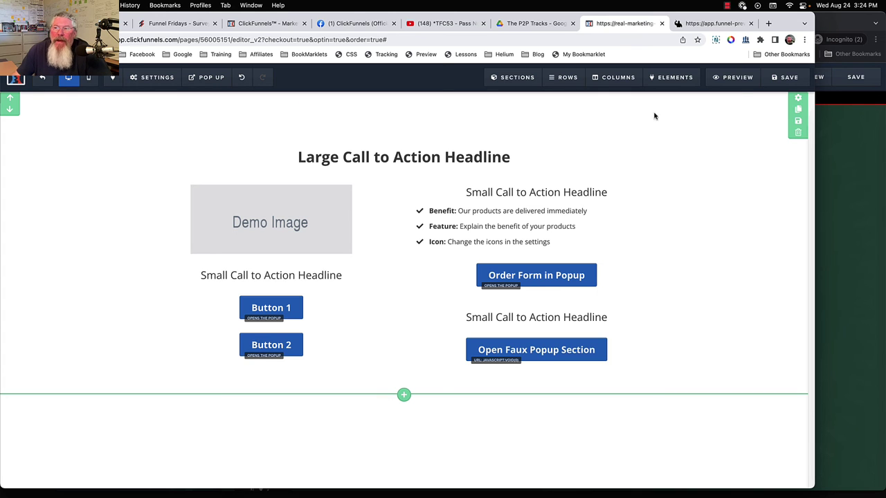
# Save the page with orderFormSection hidden and reload its live preview.
pyautogui.click(790, 80)
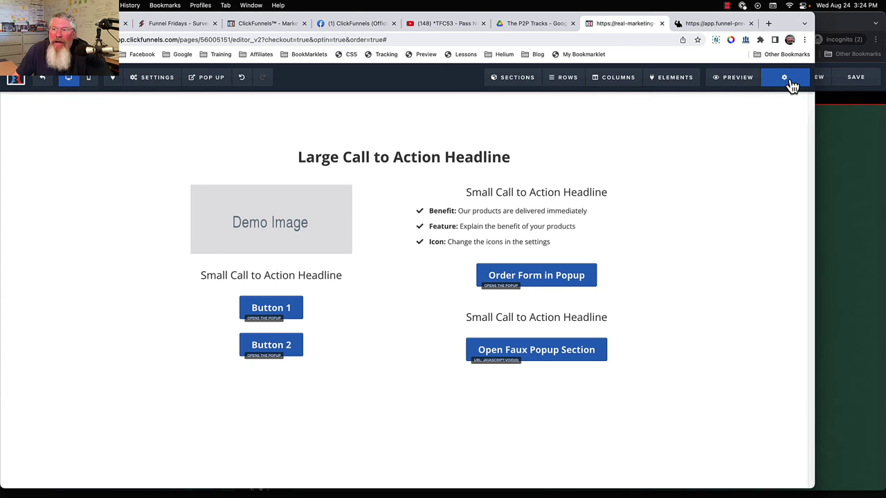
pyautogui.click(722, 26)
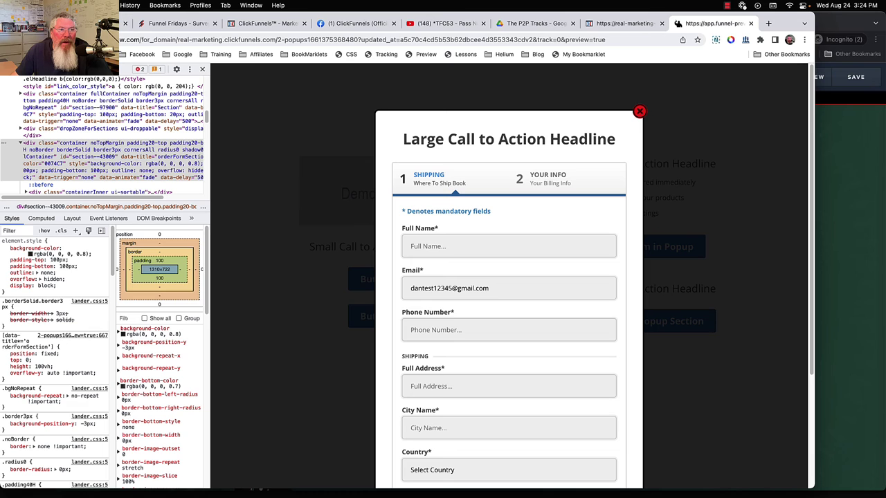
pyautogui.press('super+r')
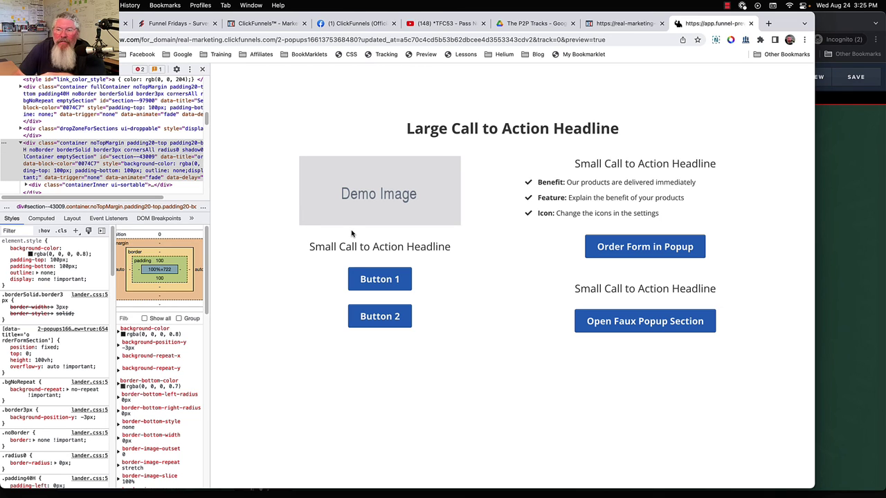
# Open the faux popup section in the preview, check how its order form scrolls, and dismiss the blank popup over it.
pyautogui.click(645, 323)
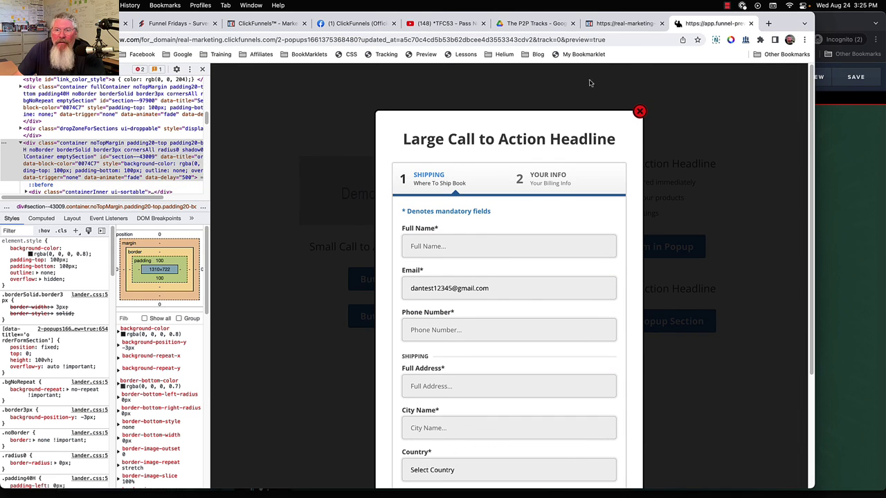
pyautogui.scroll(-3, 572, 281)
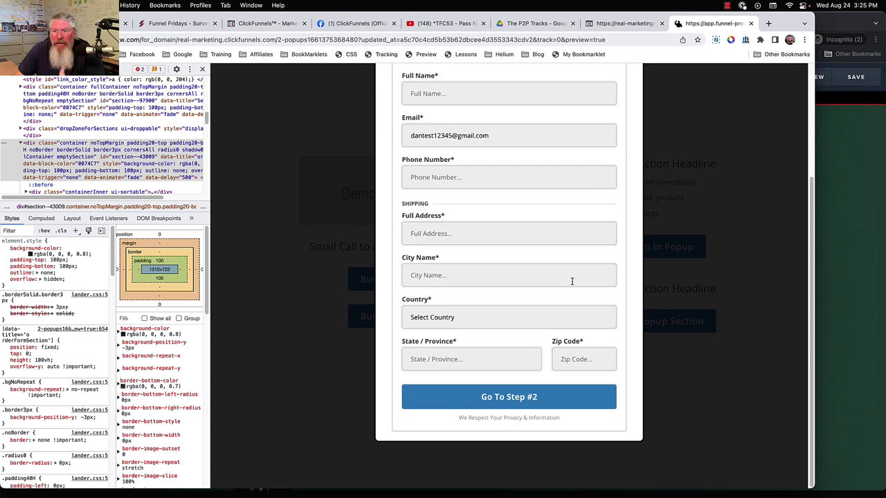
pyautogui.scroll(3, 572, 279)
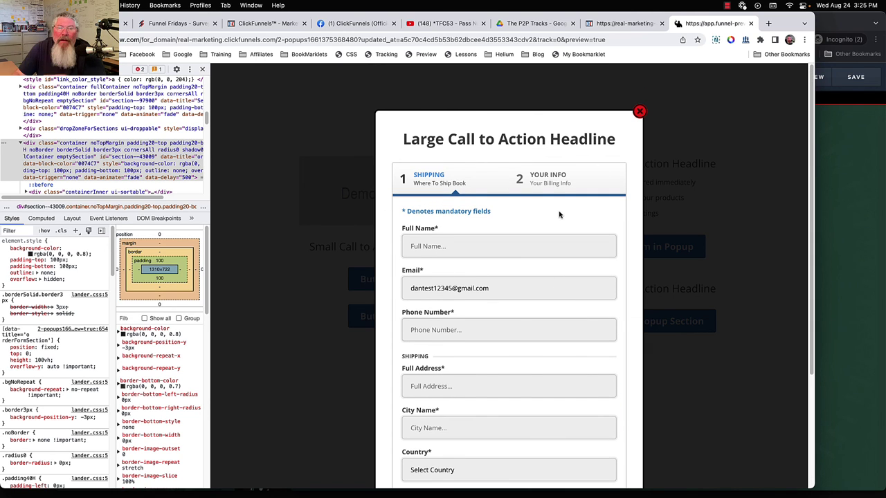
pyautogui.scroll(-3, 544, 275)
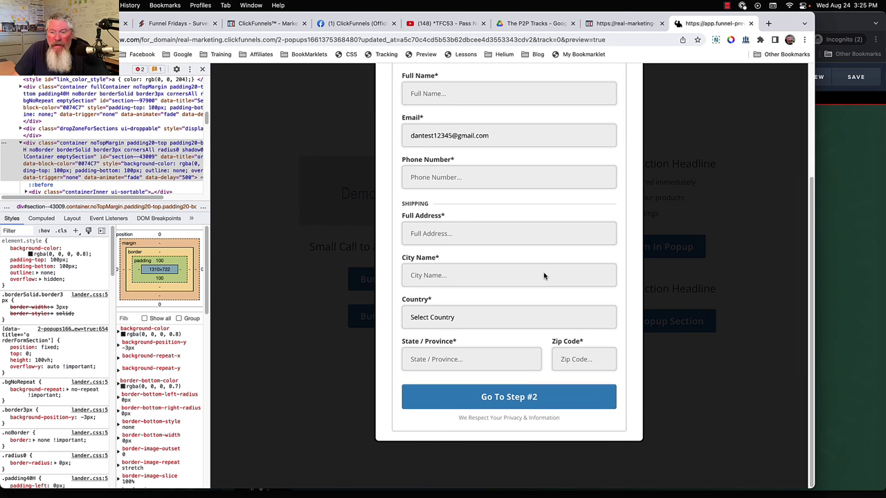
pyautogui.scroll(3, 544, 274)
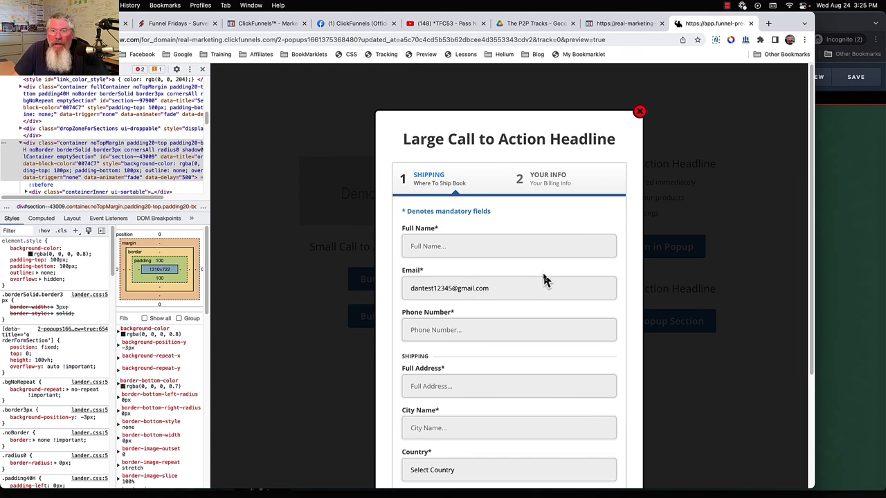
pyautogui.moveTo(485, 59)
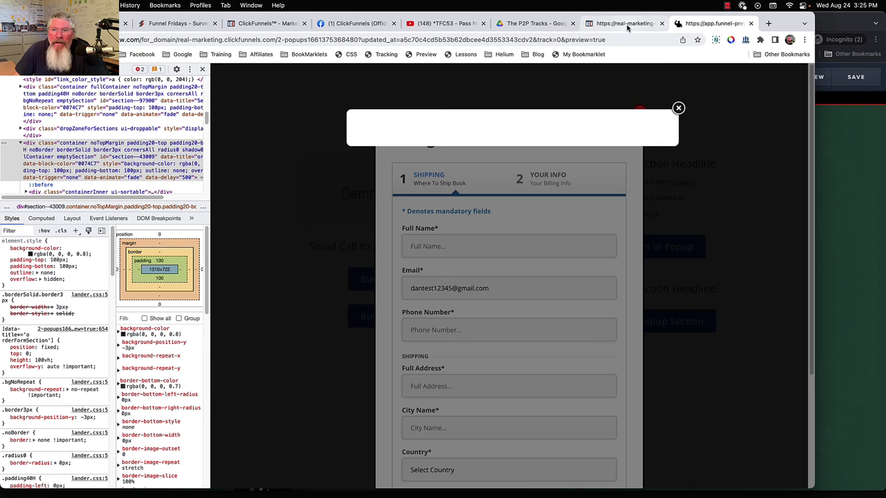
pyautogui.click(678, 109)
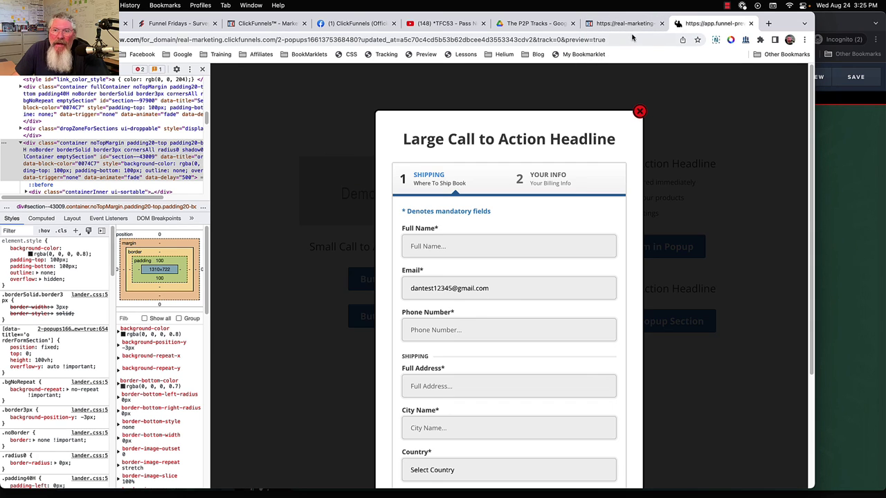
# Open the page's tracking code in the editor at the faux popup handlers and move its window clear of the page's buttons.
pyautogui.click(627, 26)
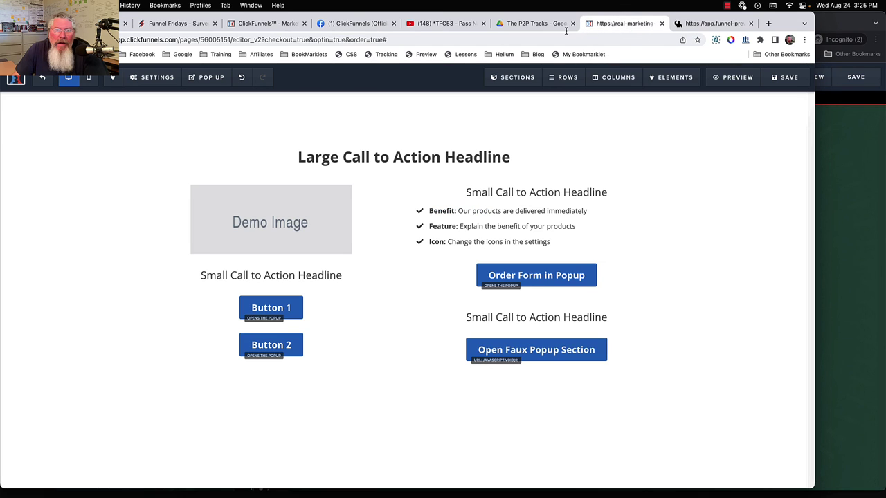
pyautogui.click(380, 56)
pyautogui.scroll(-3, 472, 221)
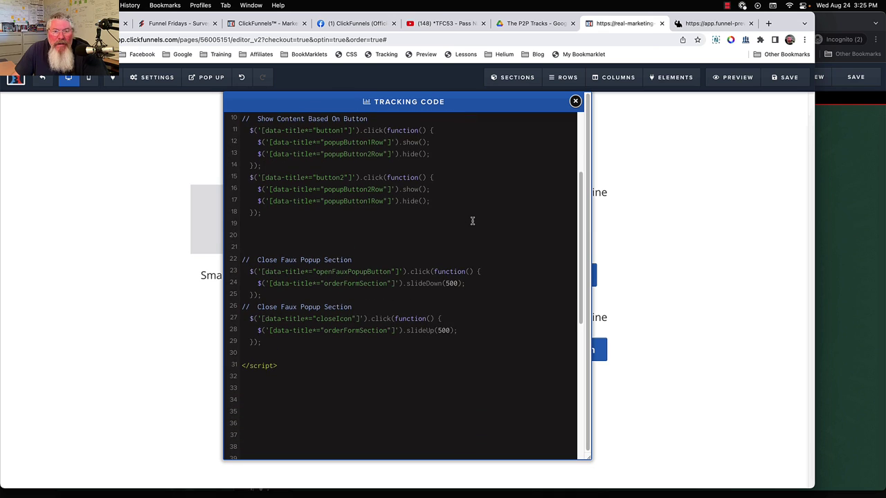
pyautogui.scroll(-1, 472, 221)
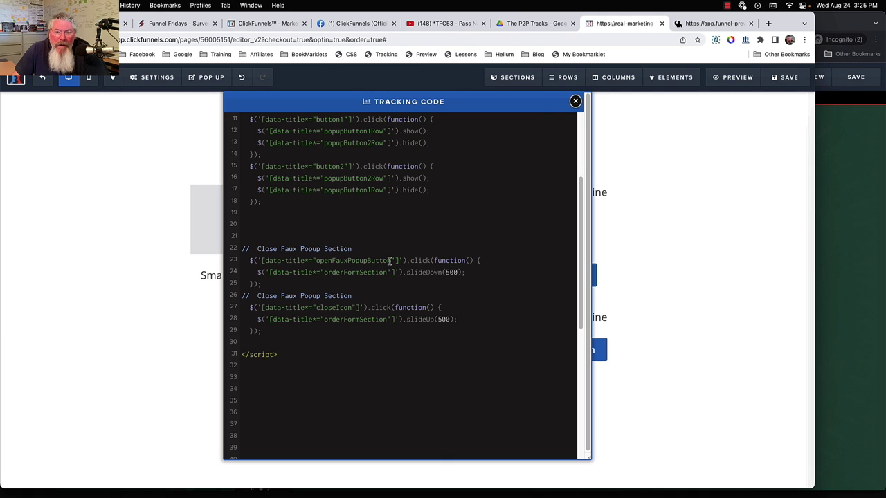
pyautogui.moveTo(429, 102); pyautogui.dragTo(241, 79)
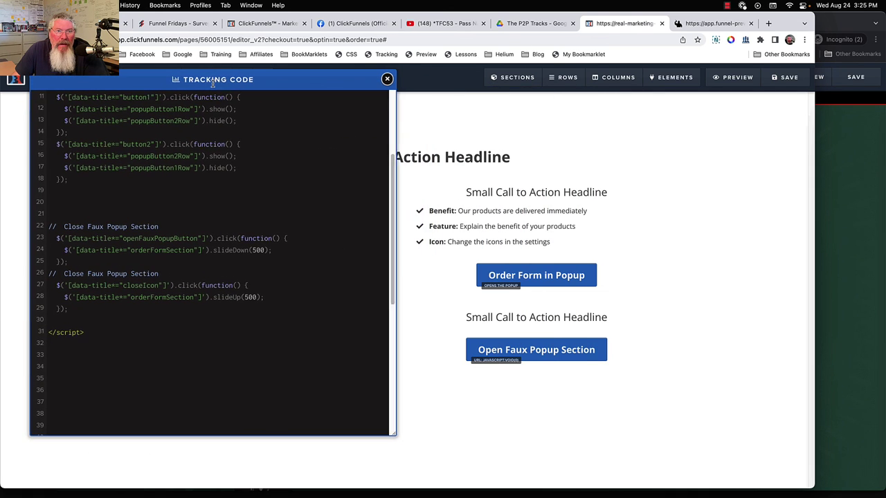
# Check the title of the Open Faux Popup Section button in its settings against the open handler, and close the settings.
pyautogui.click(553, 362)
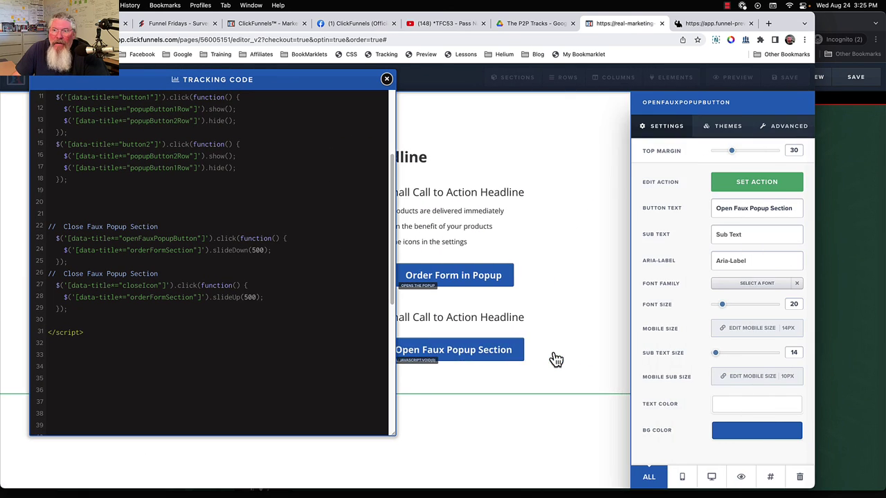
pyautogui.click(354, 182)
pyautogui.click(530, 197)
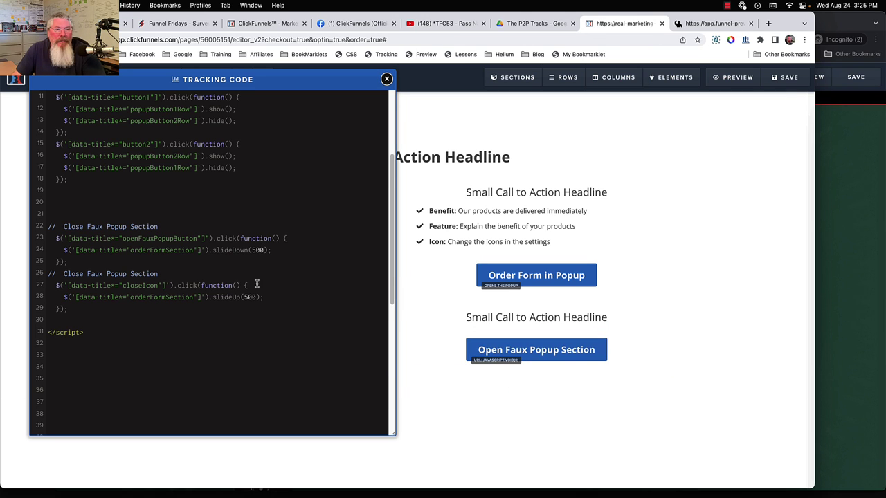
# Examine the orderFormSection target and the slideDown(500) call in the openFauxPopupButton handler.
pyautogui.moveTo(130, 250); pyautogui.dragTo(195, 253)
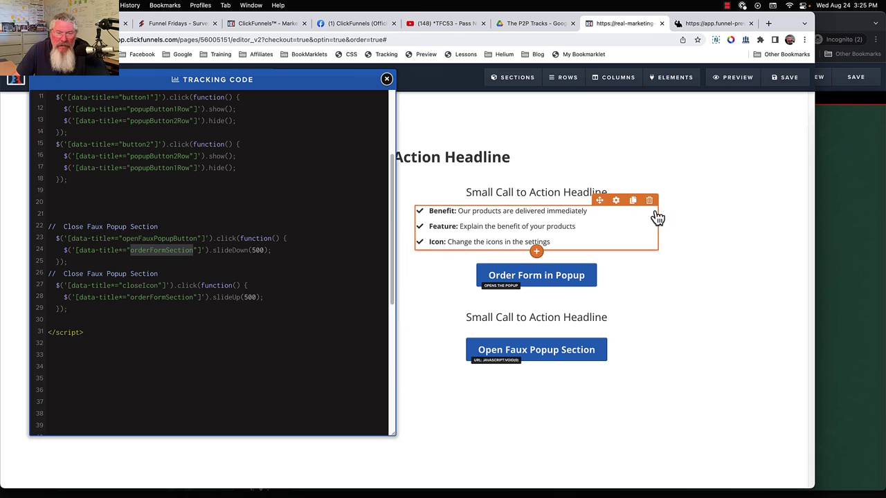
pyautogui.moveTo(212, 250); pyautogui.dragTo(294, 250)
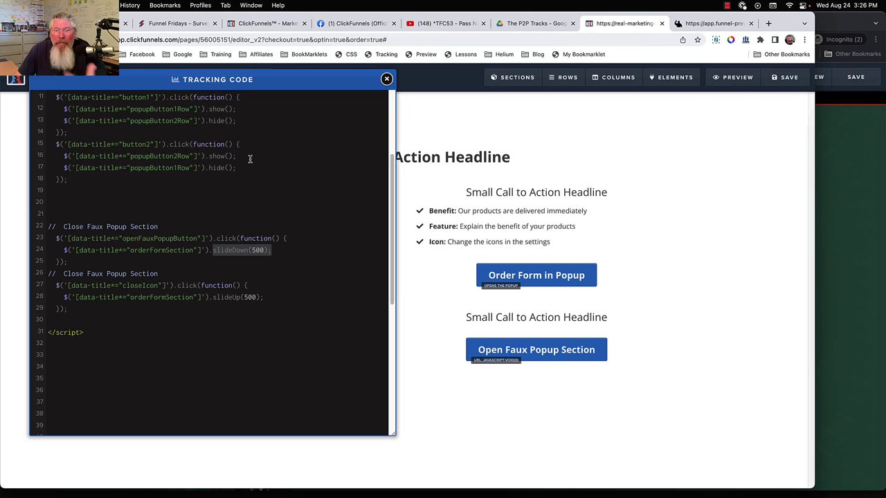
pyautogui.click(280, 249)
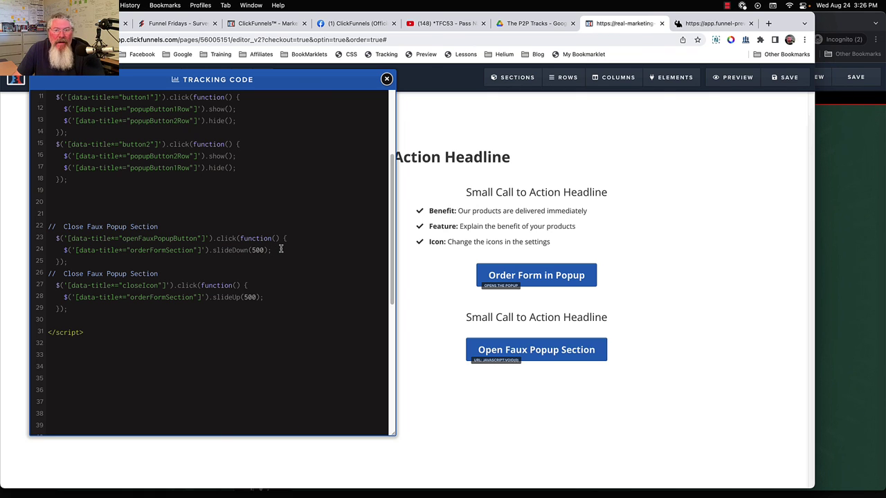
# Close the faux popup section in the preview using its close icon, and return to the tracking code.
pyautogui.click(697, 29)
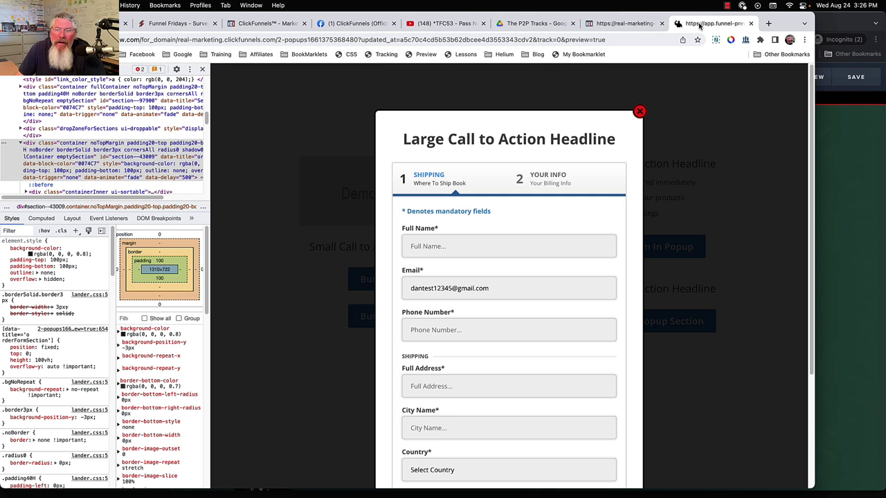
pyautogui.click(640, 113)
pyautogui.click(626, 25)
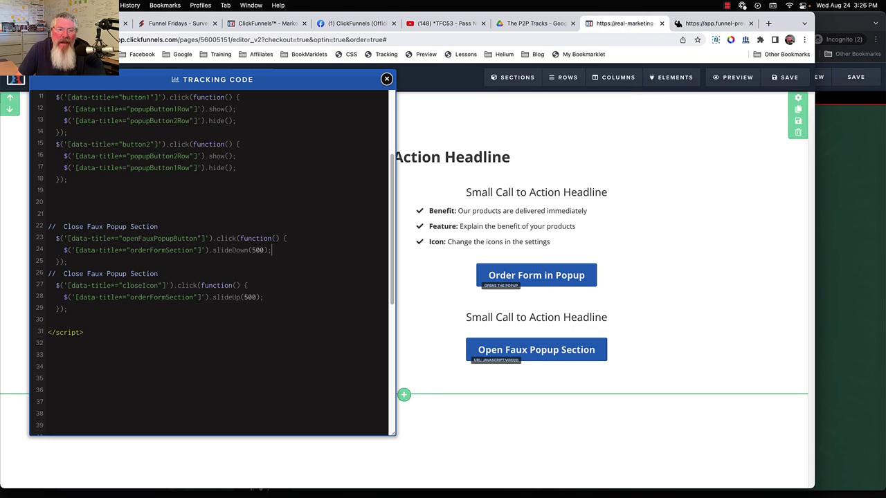
# Examine the 500 duration of slideUp in the closeIcon handler, test opening and closing the faux popup in the preview, and return to the code.
pyautogui.doubleClick(249, 297)
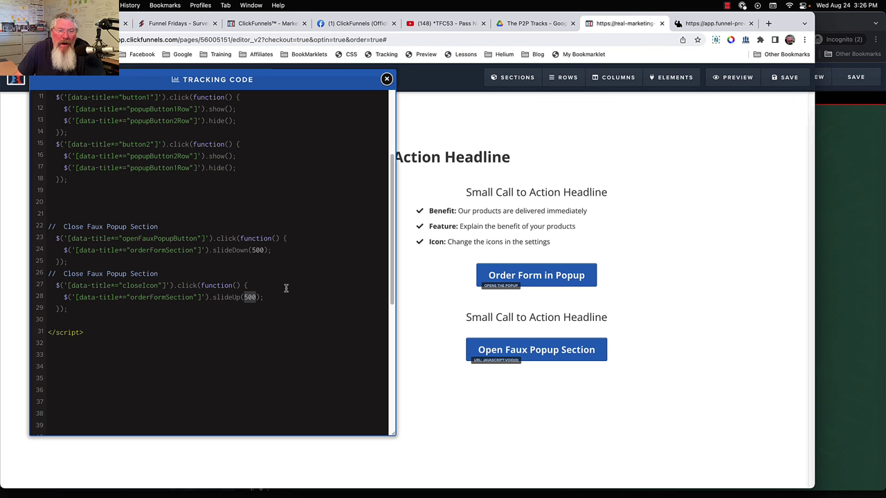
pyautogui.click(699, 25)
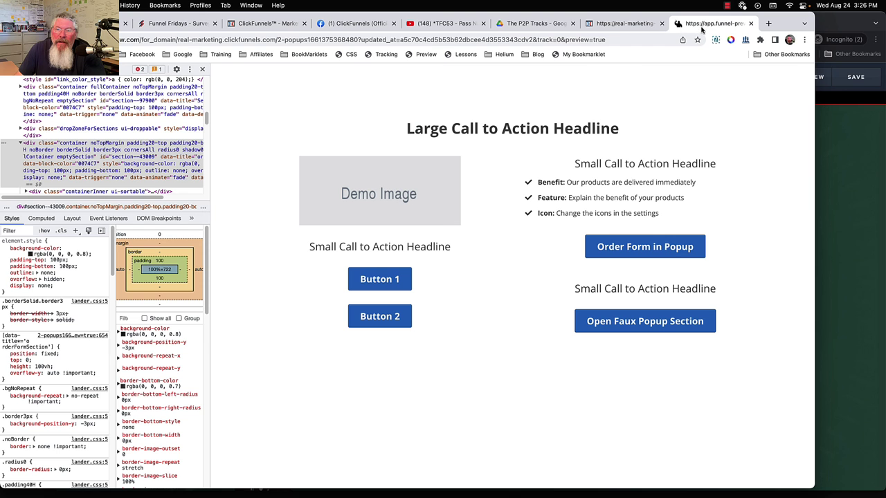
pyautogui.click(649, 317)
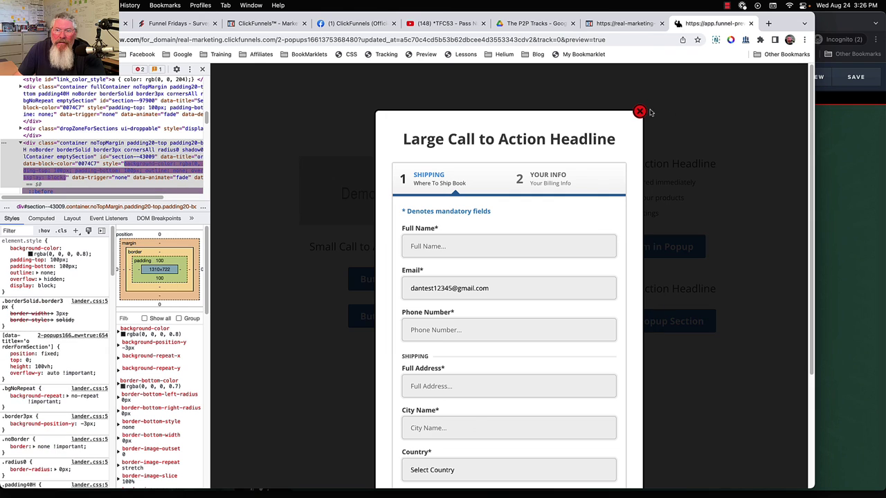
pyautogui.click(640, 112)
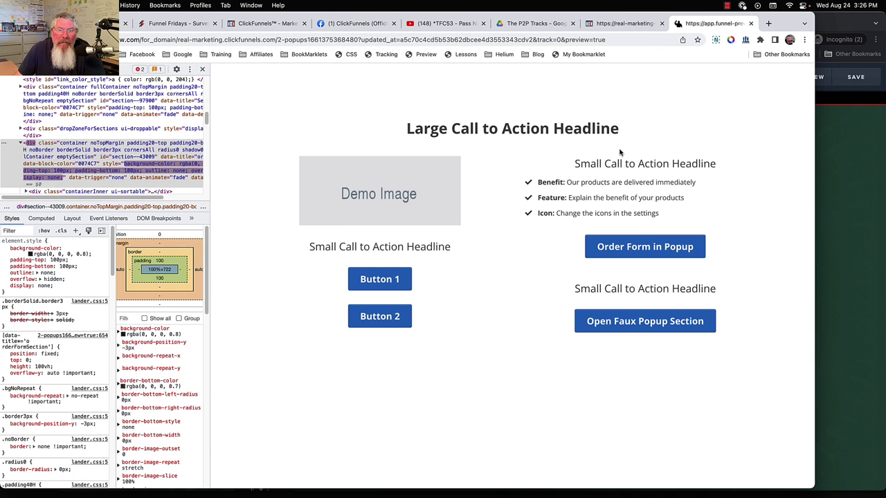
pyautogui.click(608, 25)
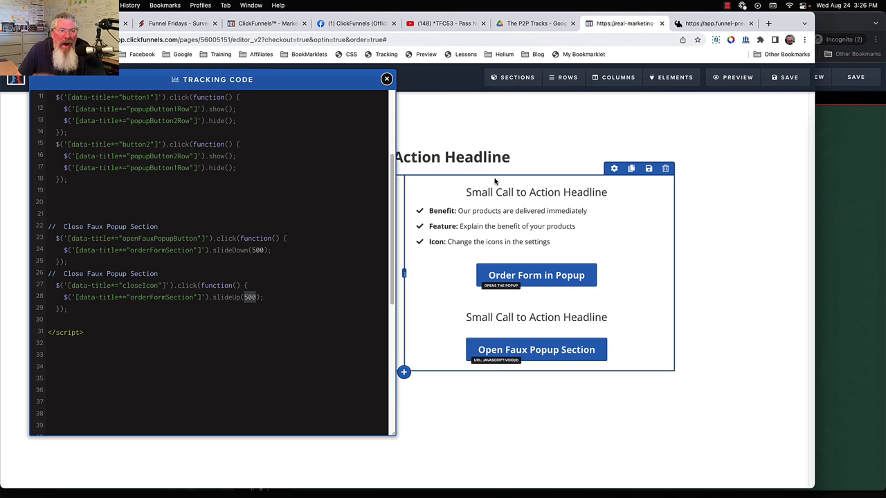